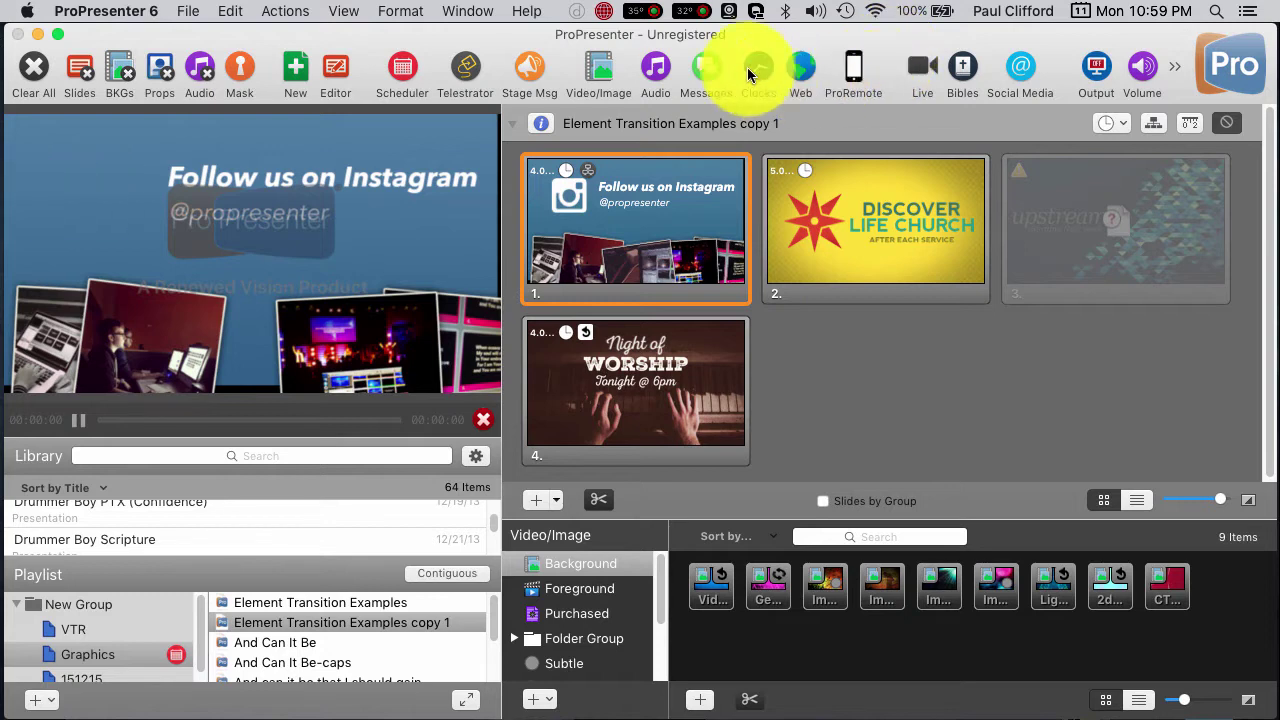
# Open the Countdown 1 message in Messages and set its countdown target time to 11:30:00 PM.
pyautogui.click(703, 69)
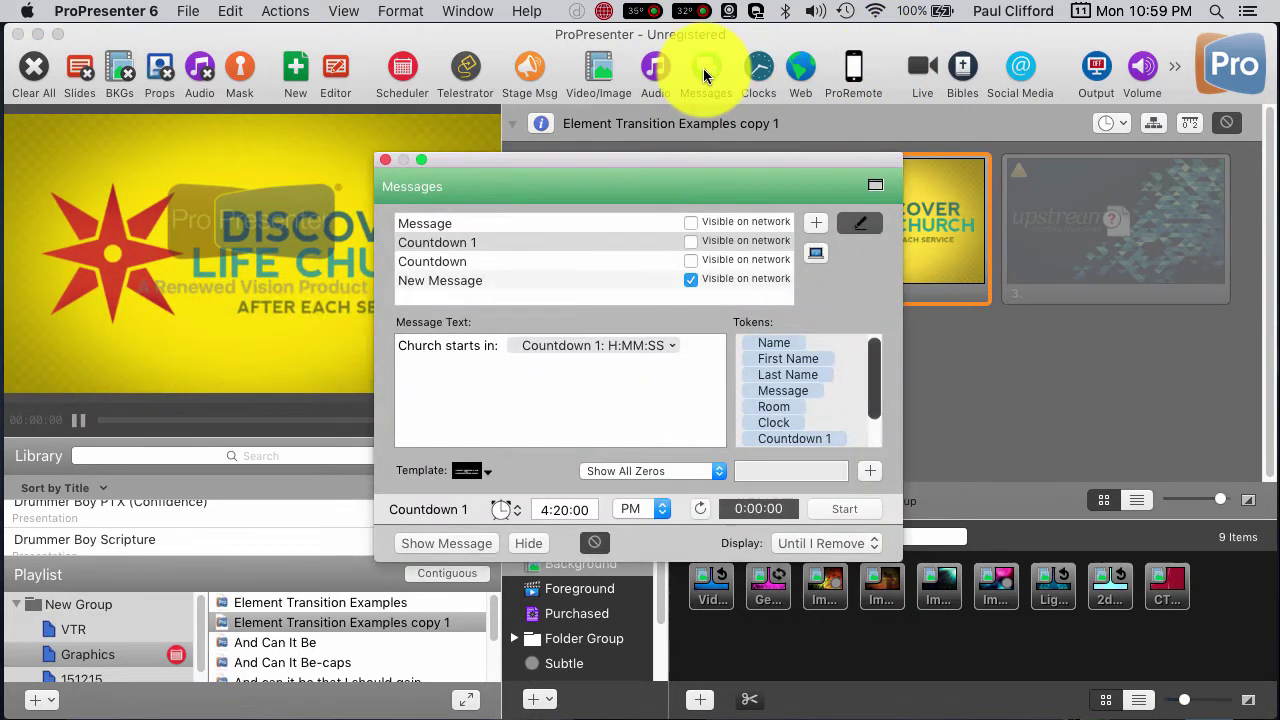
pyautogui.click(563, 245)
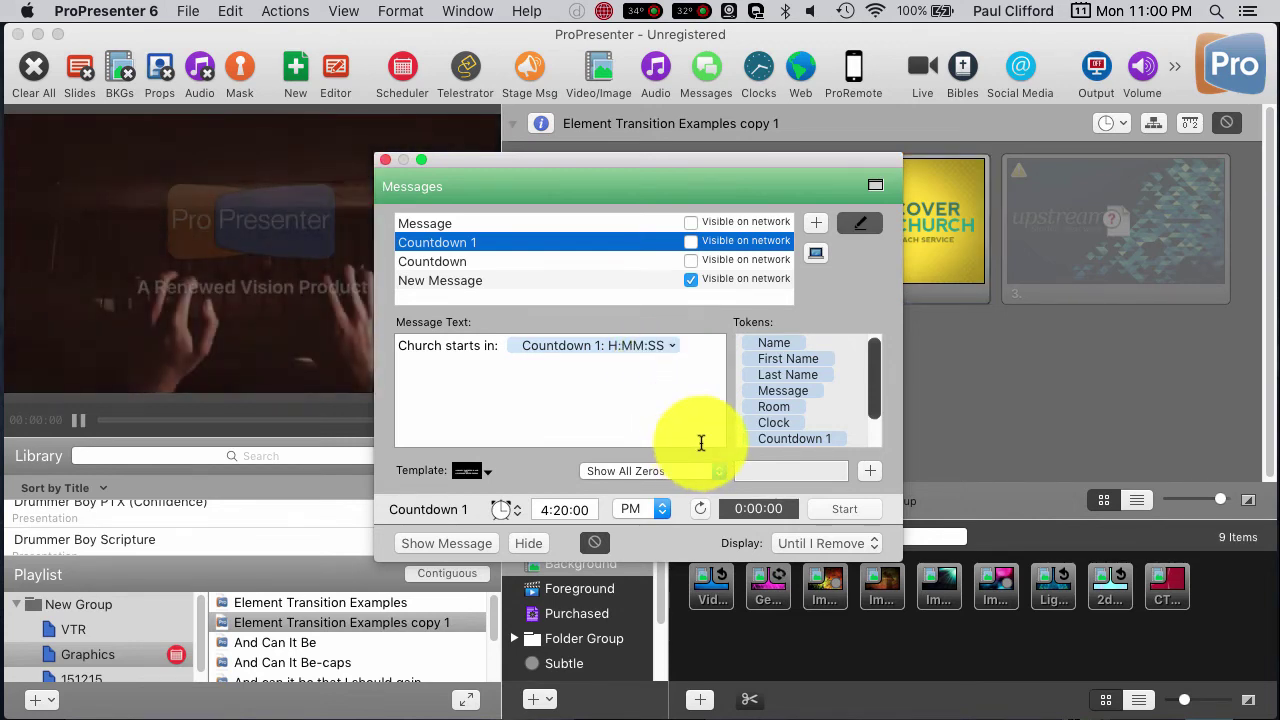
pyautogui.press('XF86AudioMute')
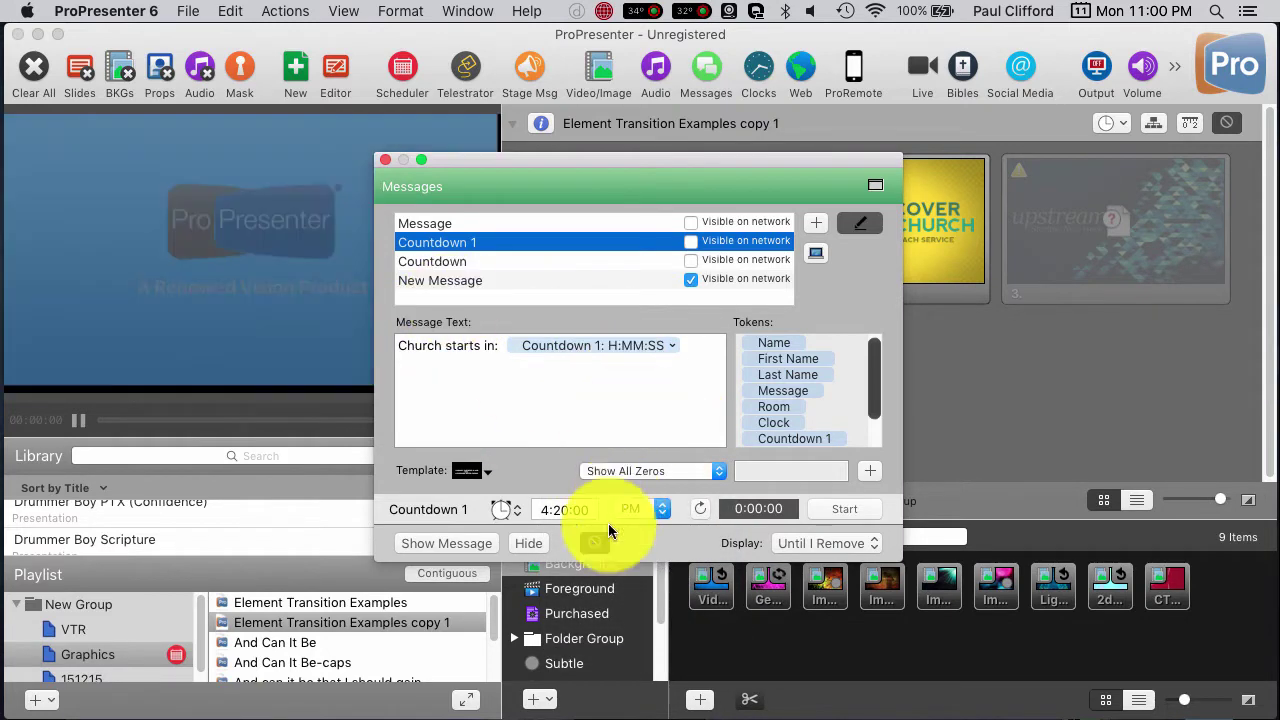
pyautogui.click(567, 511)
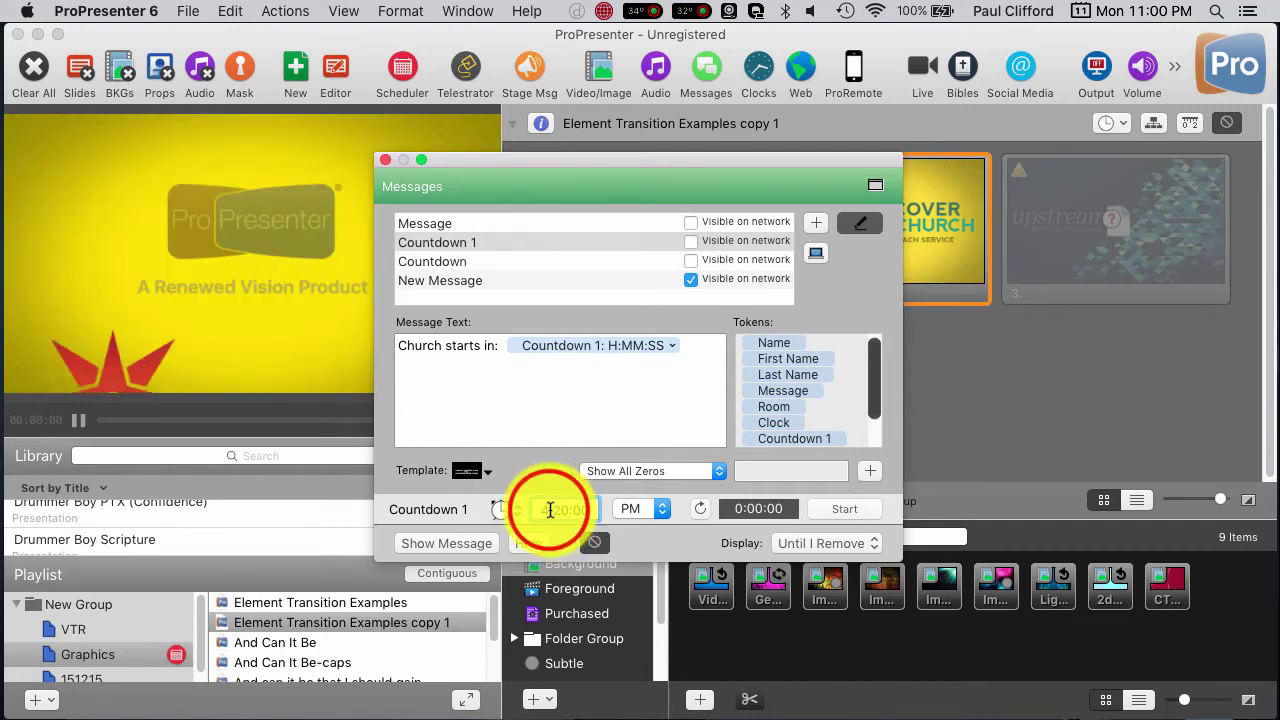
pyautogui.click(545, 509)
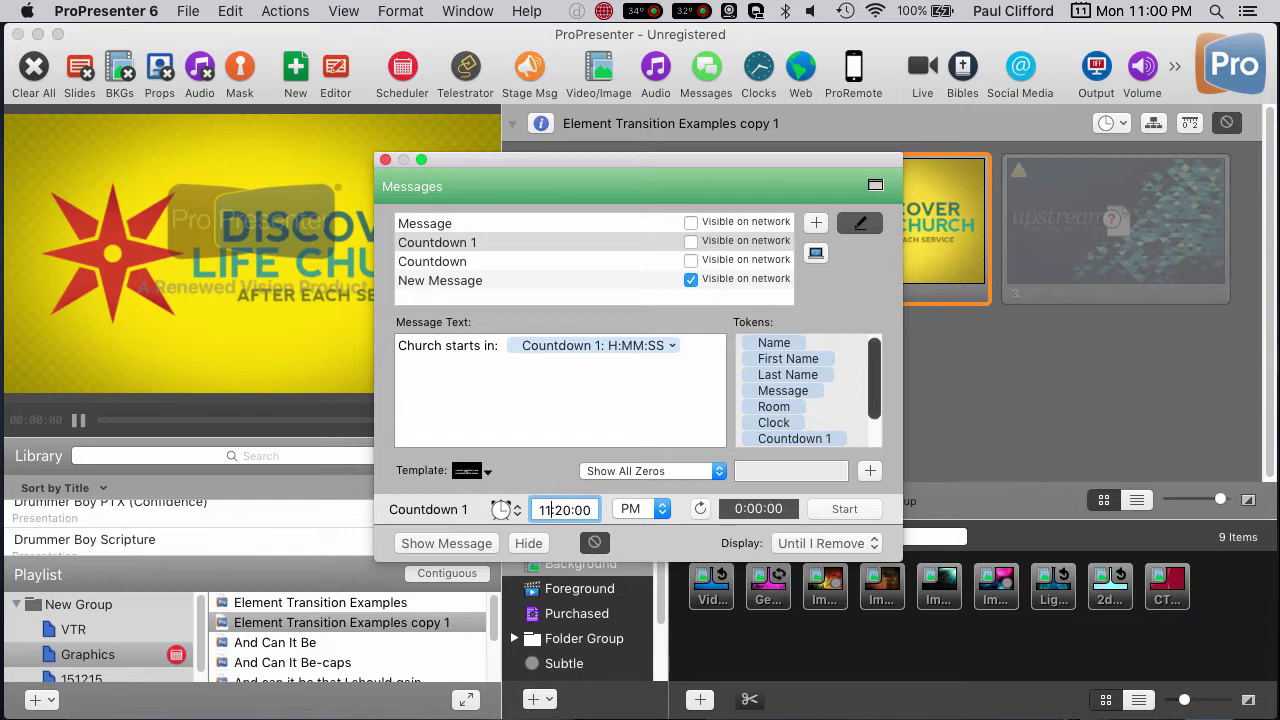
pyautogui.click(552, 509)
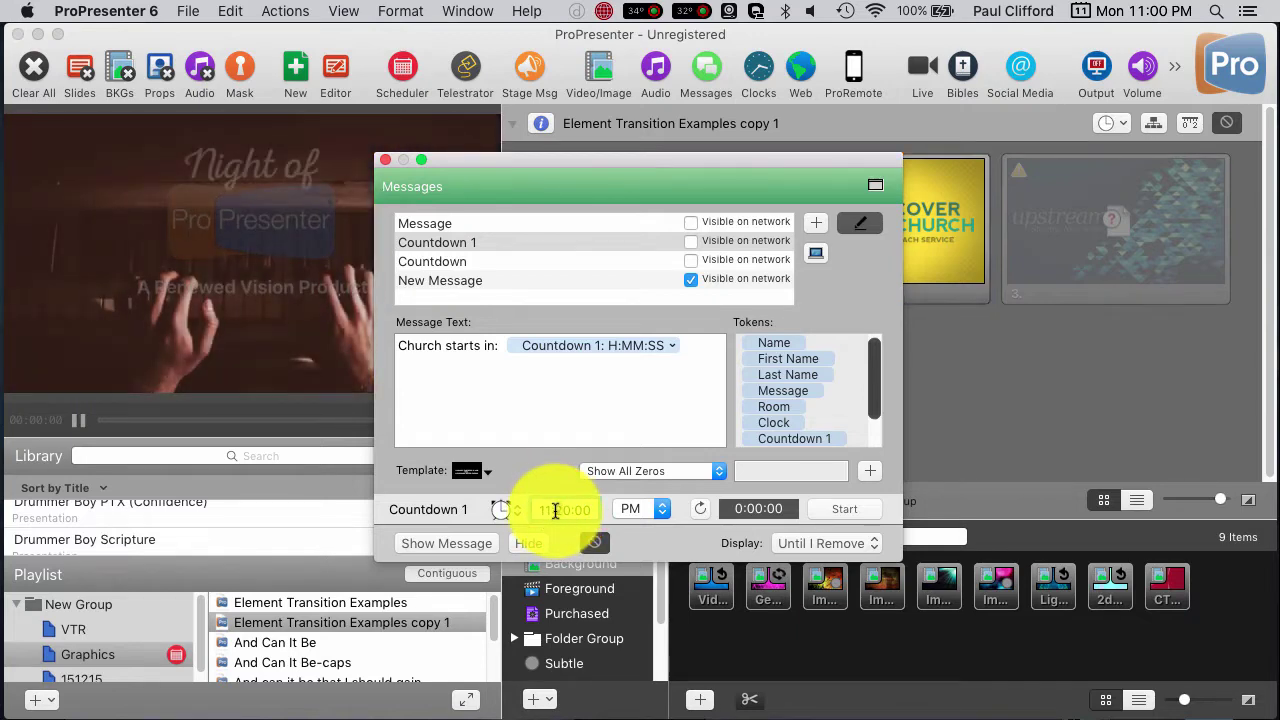
pyautogui.click(555, 510)
pyautogui.click(553, 511)
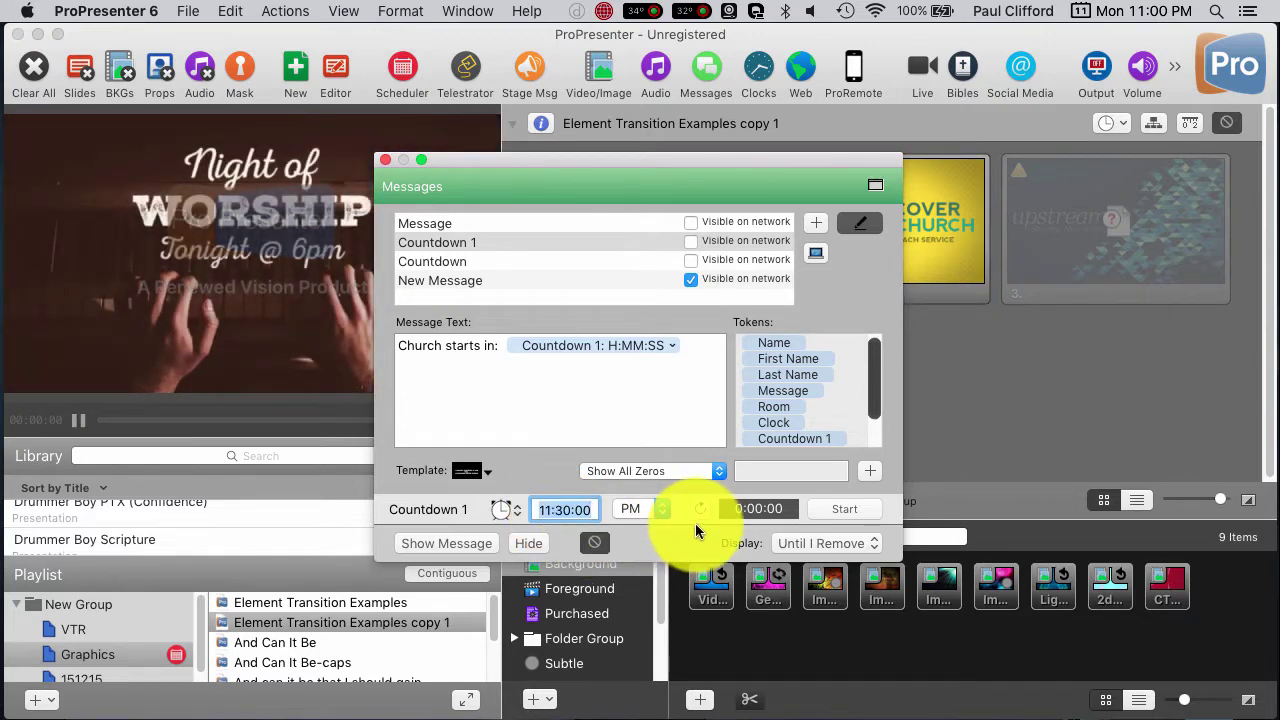
# Reset and start the Countdown 1 timer, and show its message on the output.
pyautogui.click(700, 509)
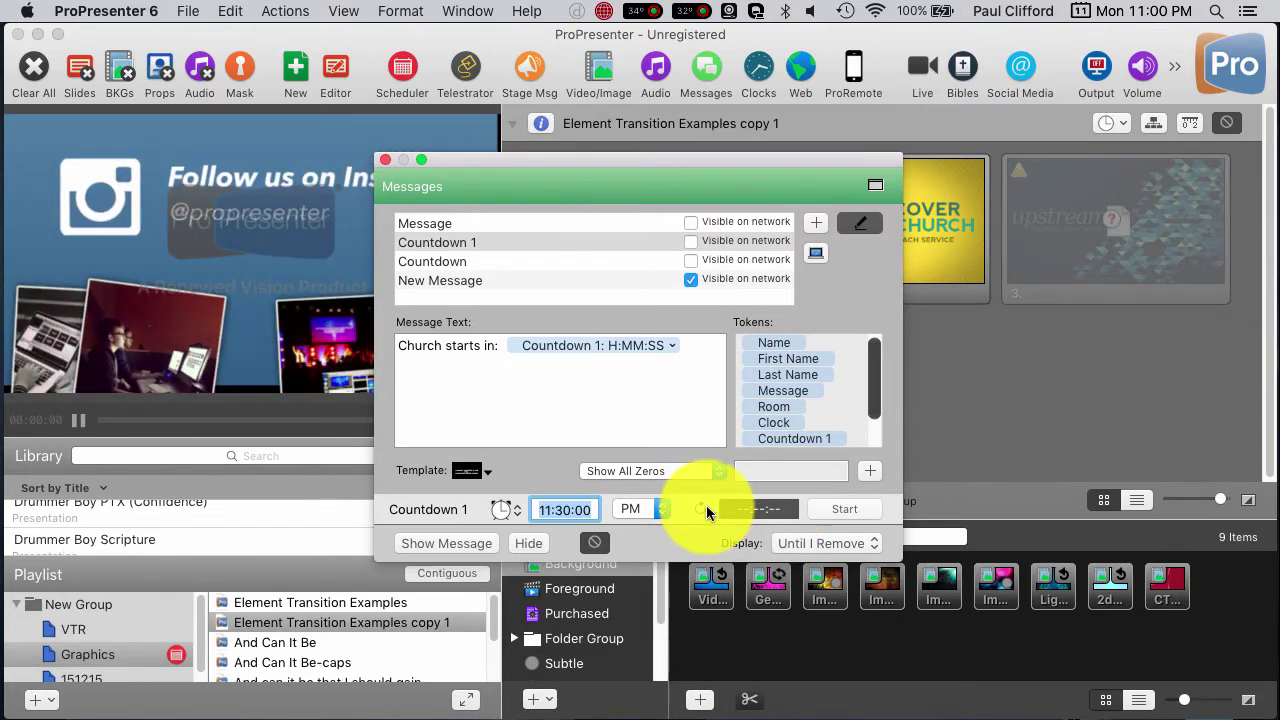
pyautogui.click(844, 509)
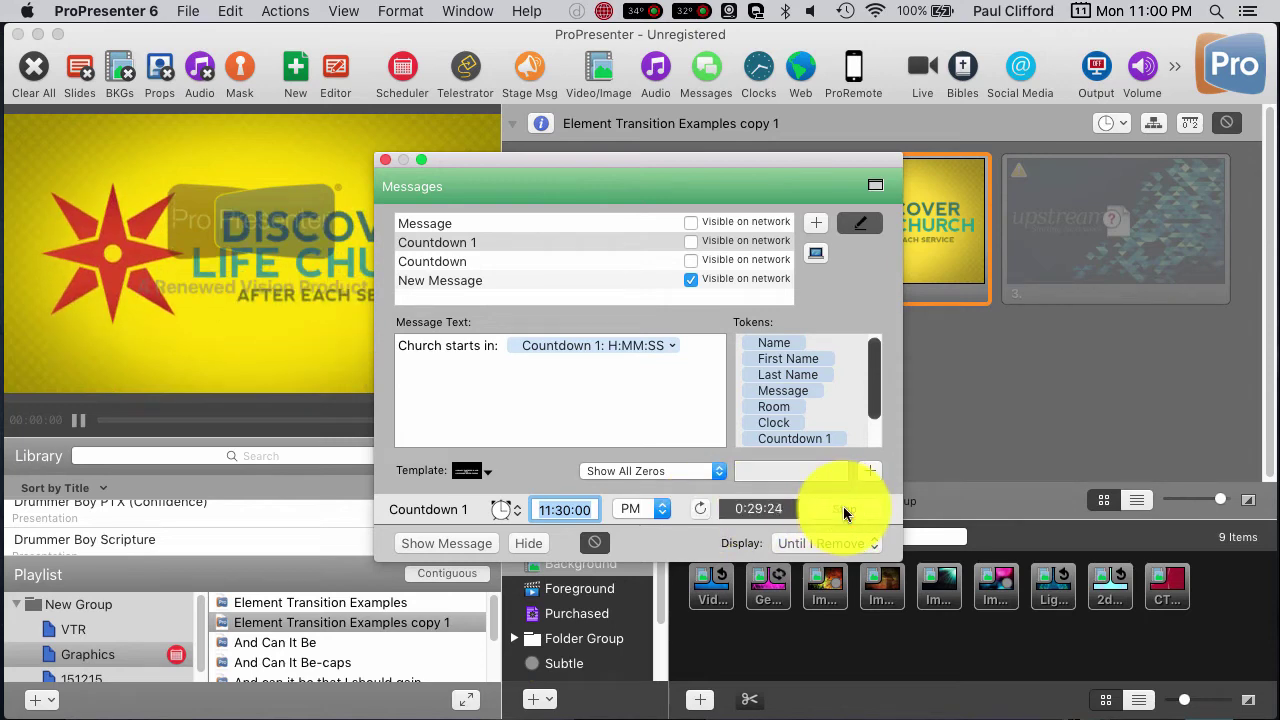
pyautogui.click(447, 543)
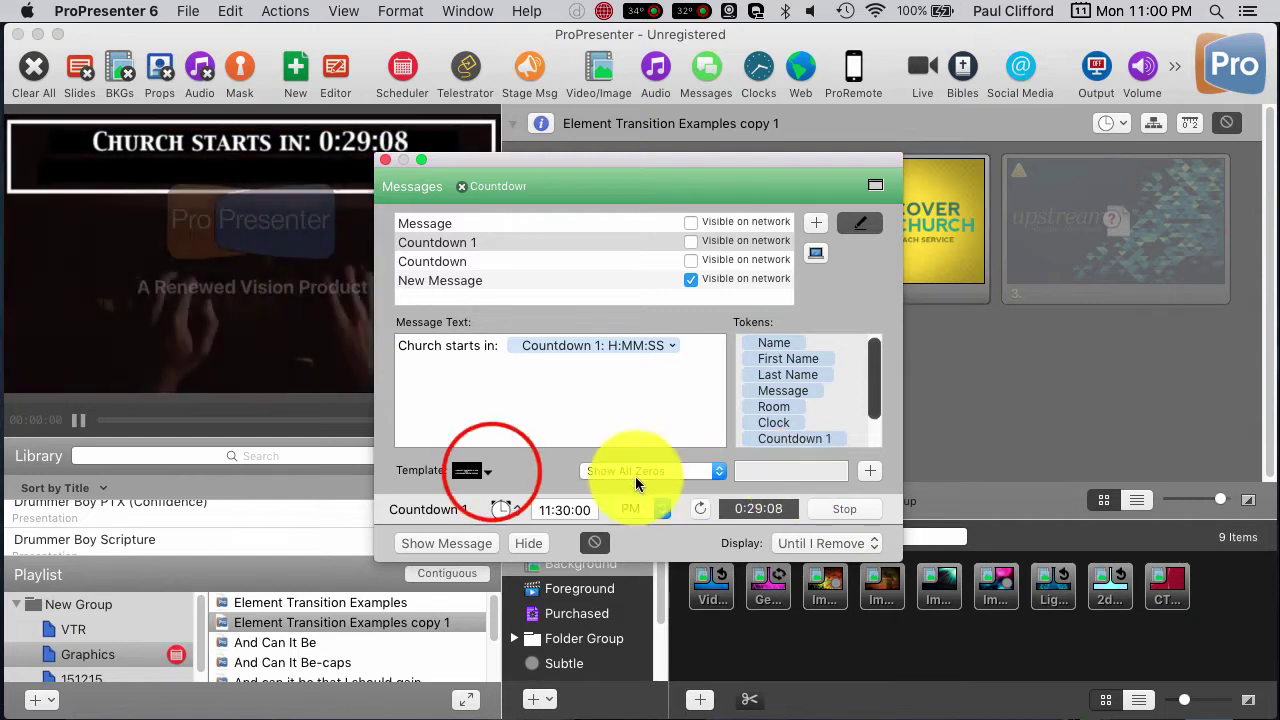
# Try a different Template 1 design for the Countdown 1 message and hide the message from the output.
pyautogui.click(480, 479)
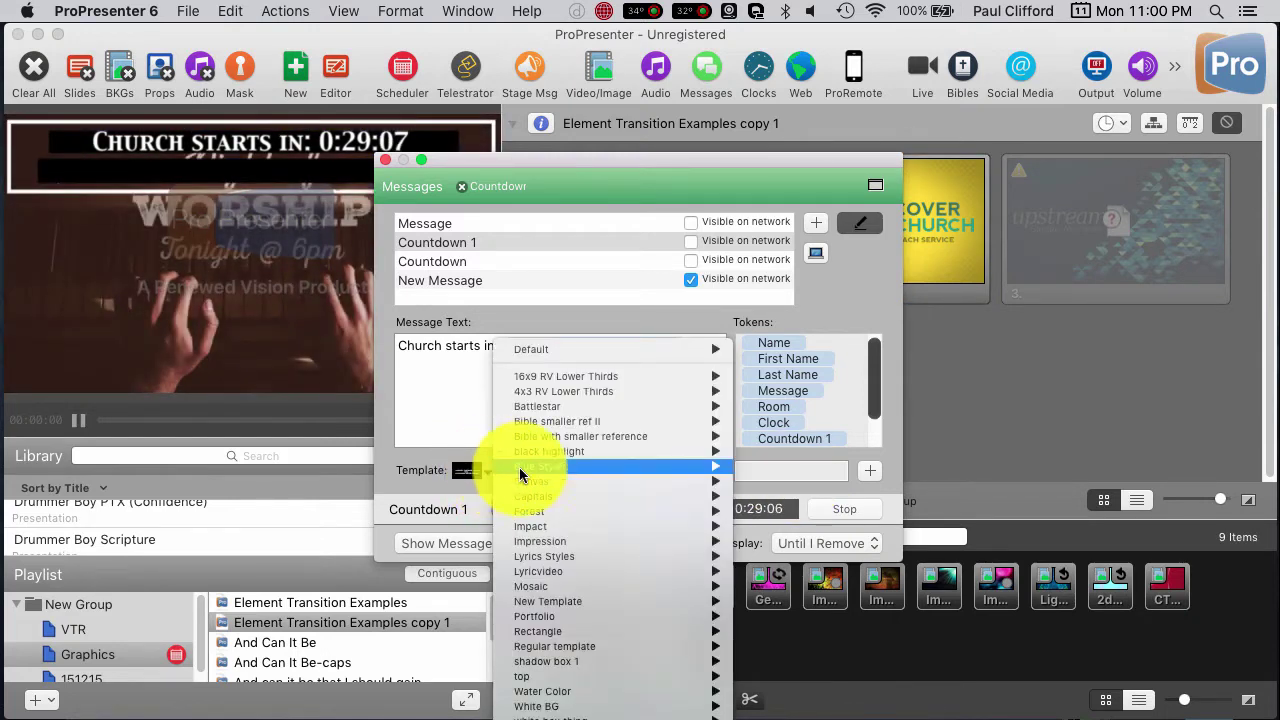
pyautogui.moveTo(547, 466)
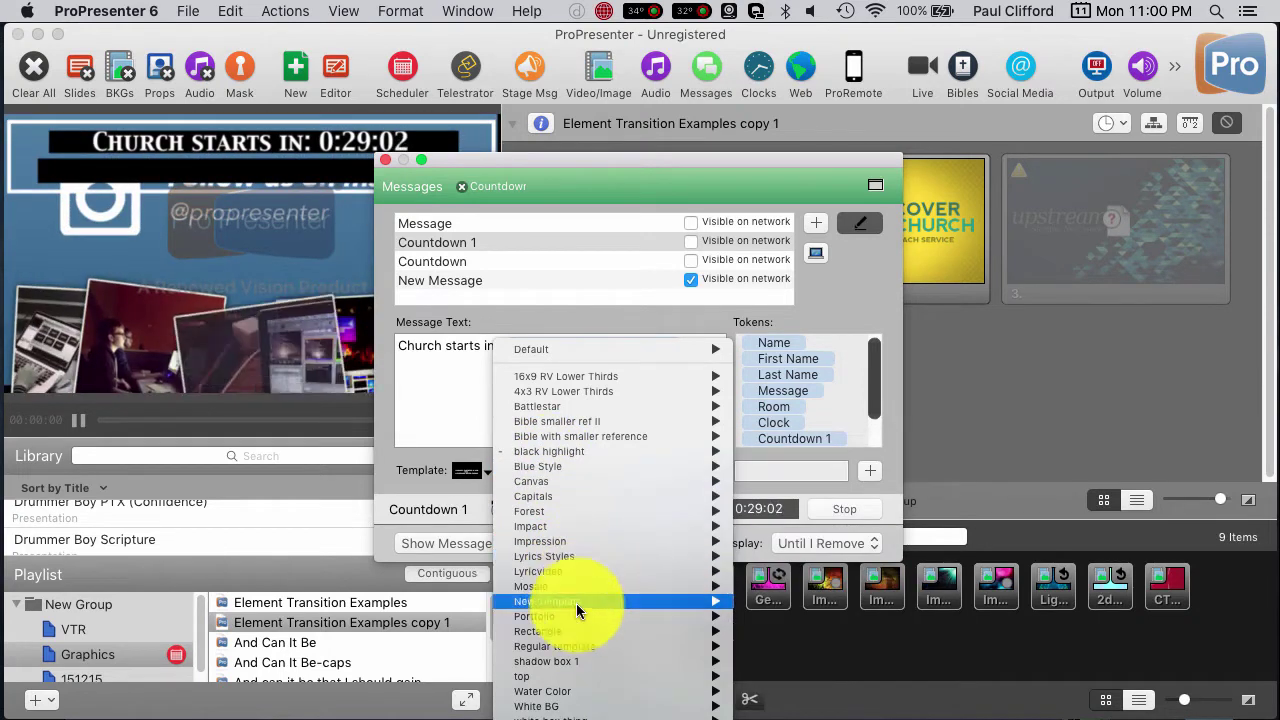
pyautogui.moveTo(585, 708)
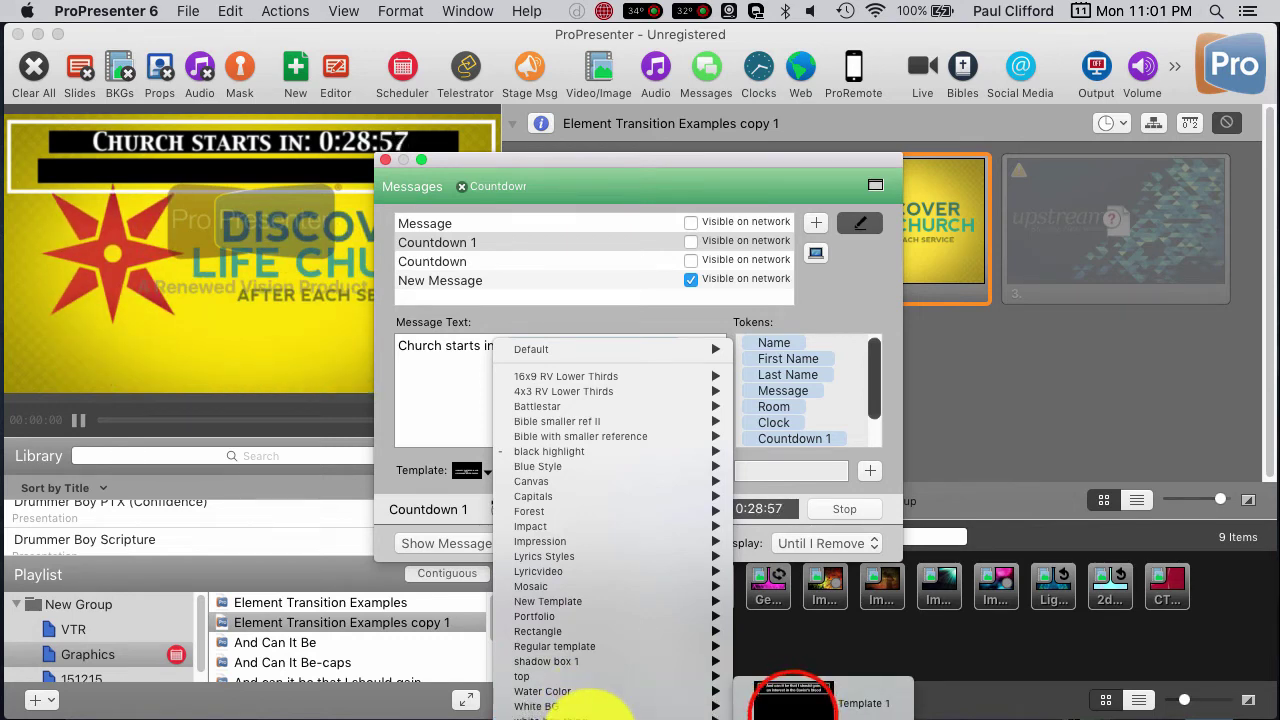
pyautogui.click(790, 700)
pyautogui.click(724, 607)
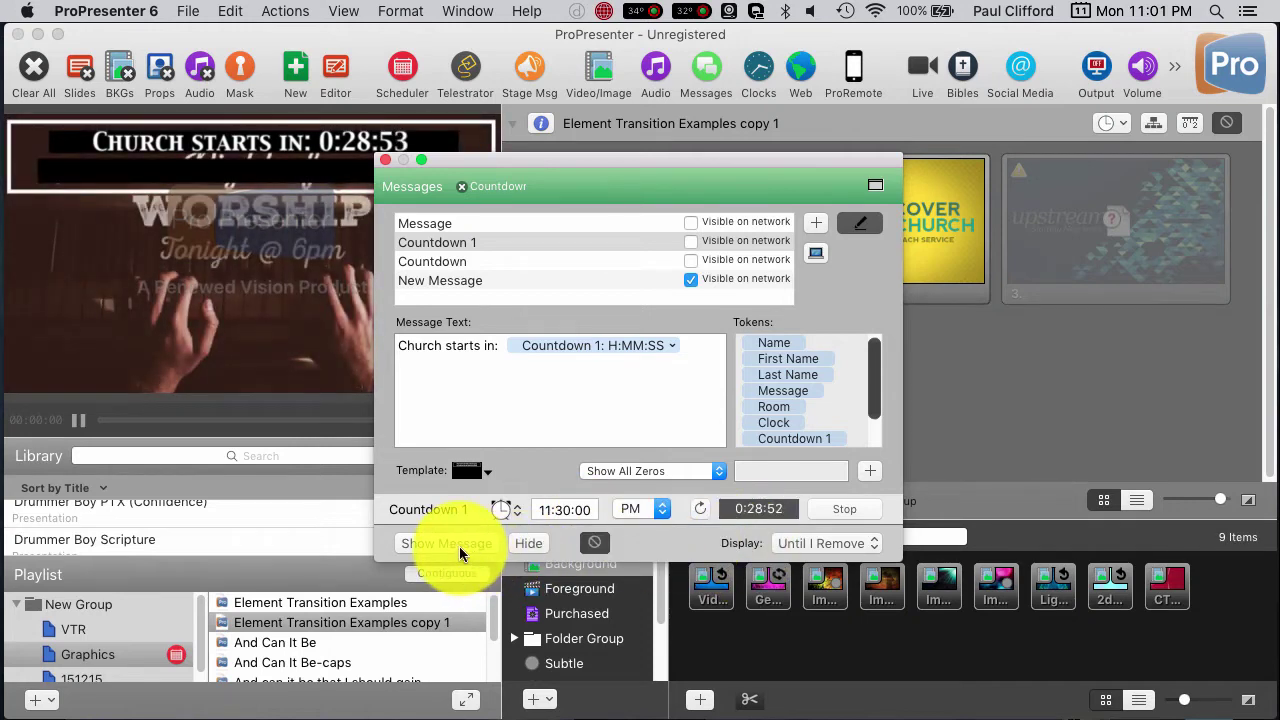
pyautogui.click(518, 543)
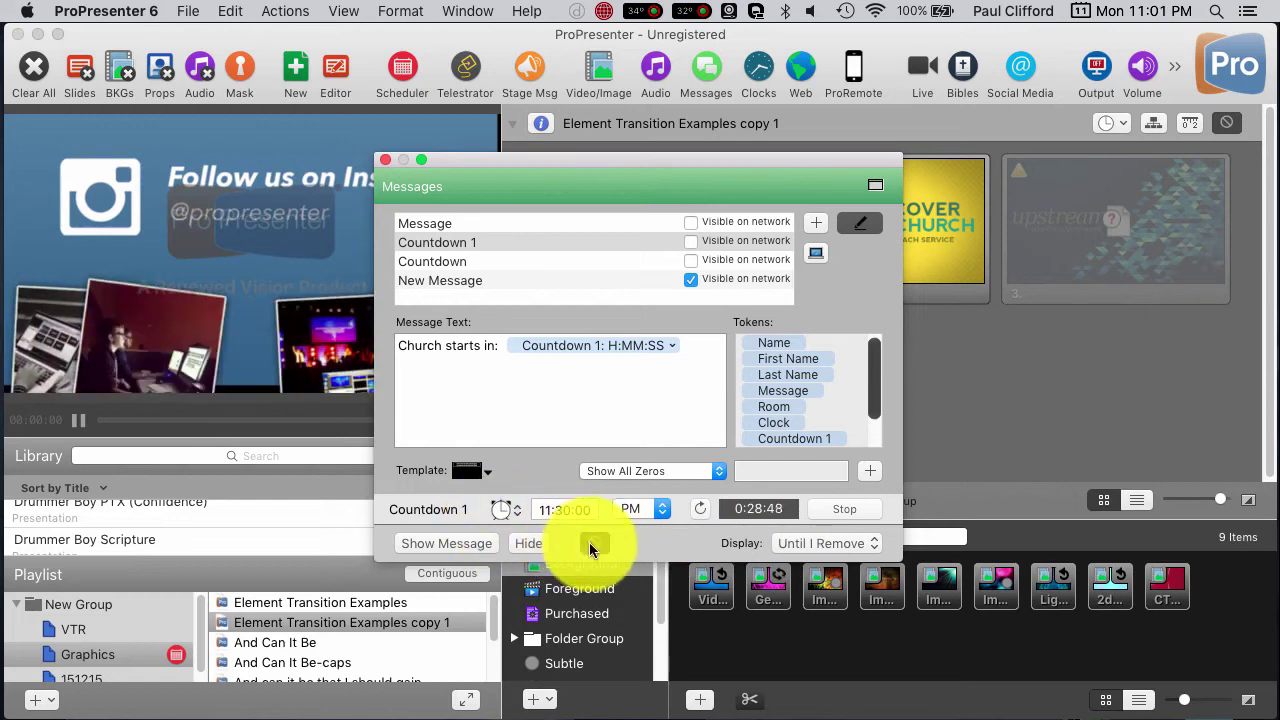
pyautogui.click(558, 545)
# Apply Template 1 from the White BG group to the Countdown 1 message, preview it on the output and hide it.
pyautogui.click(484, 477)
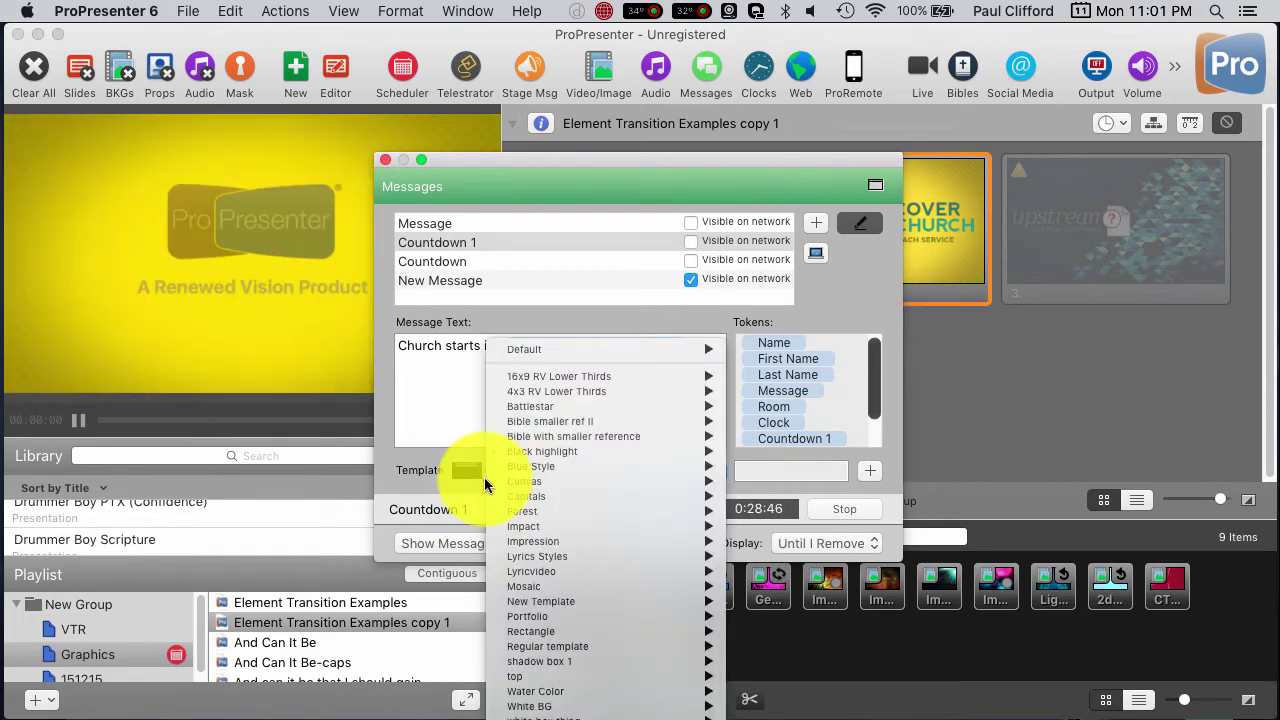
pyautogui.moveTo(560, 717)
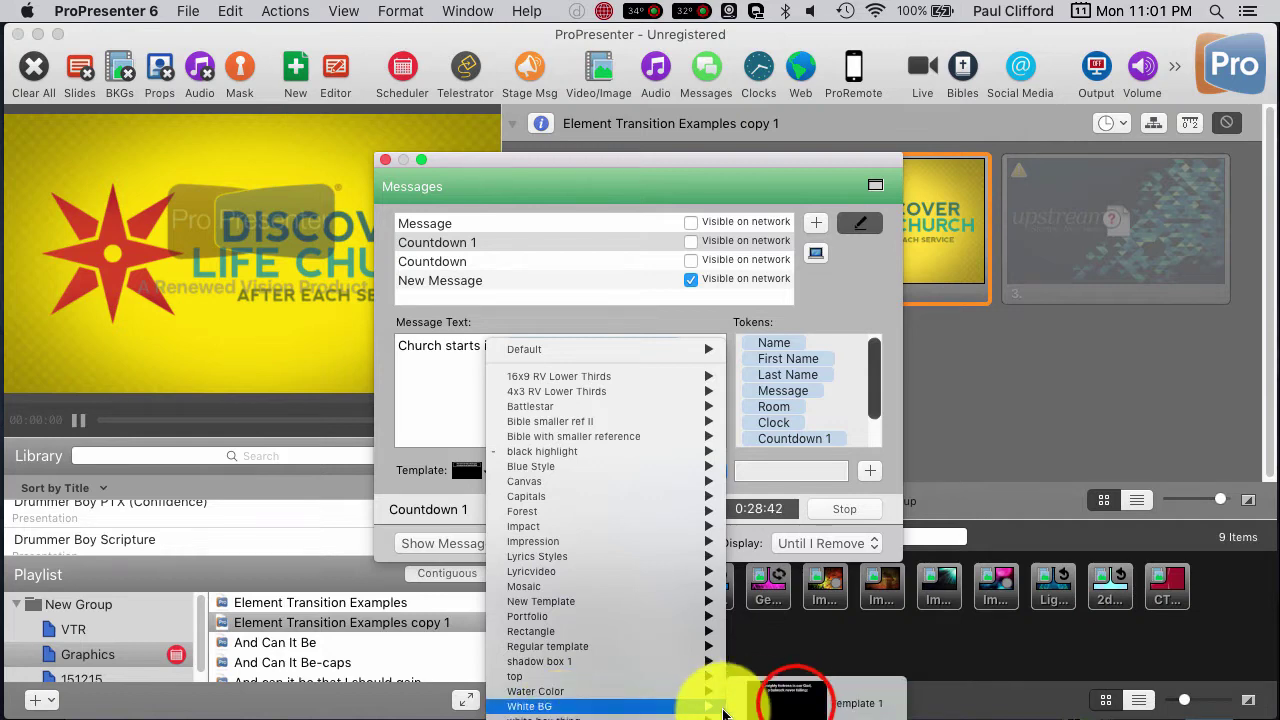
pyautogui.click(796, 706)
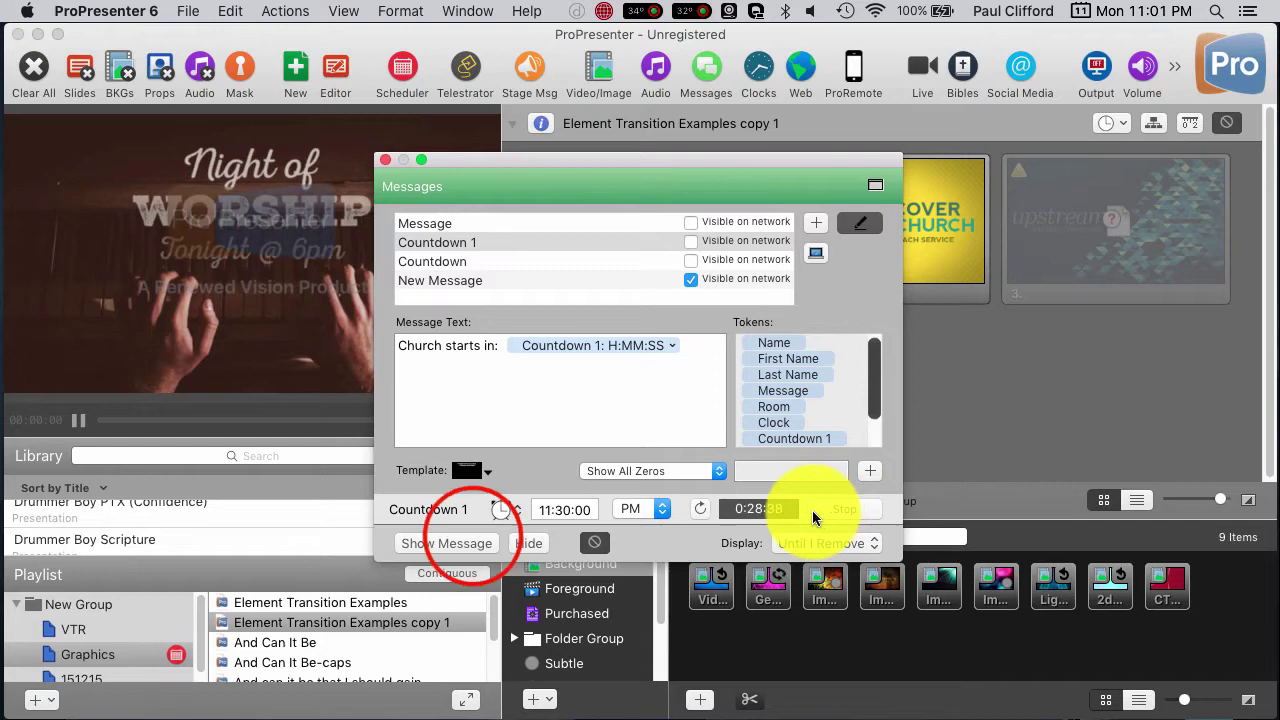
pyautogui.click(472, 542)
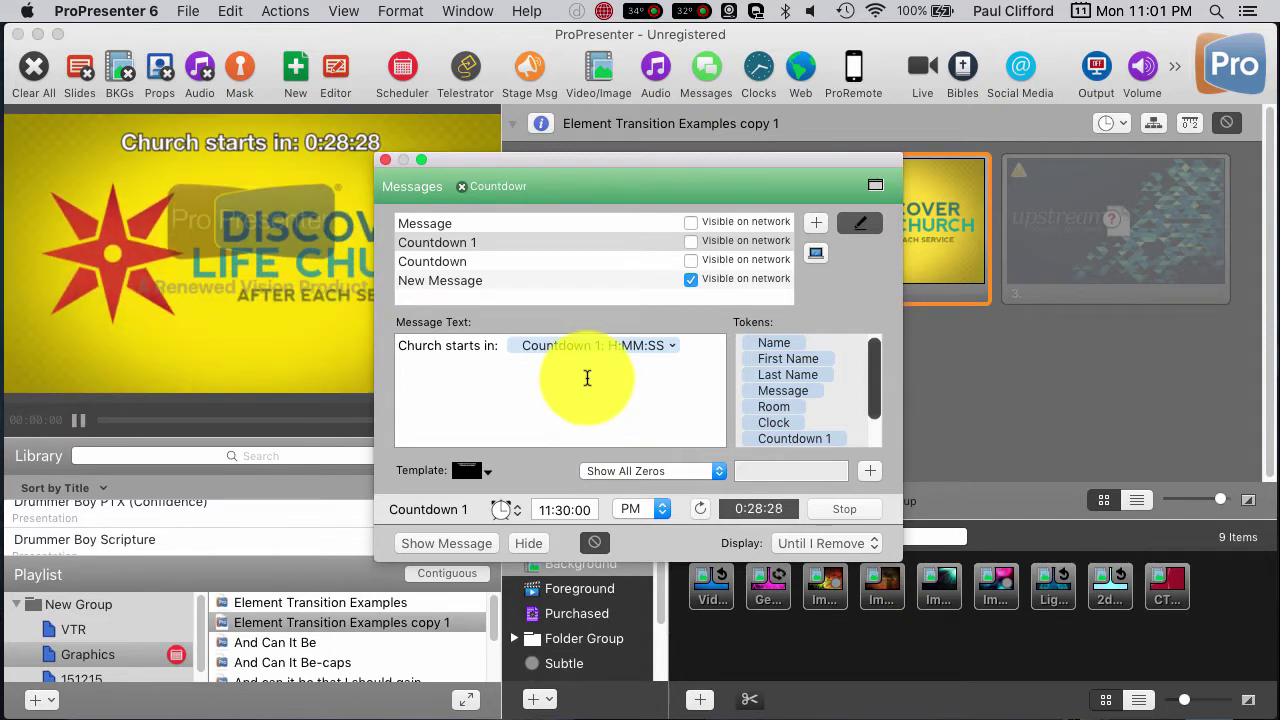
pyautogui.click(524, 542)
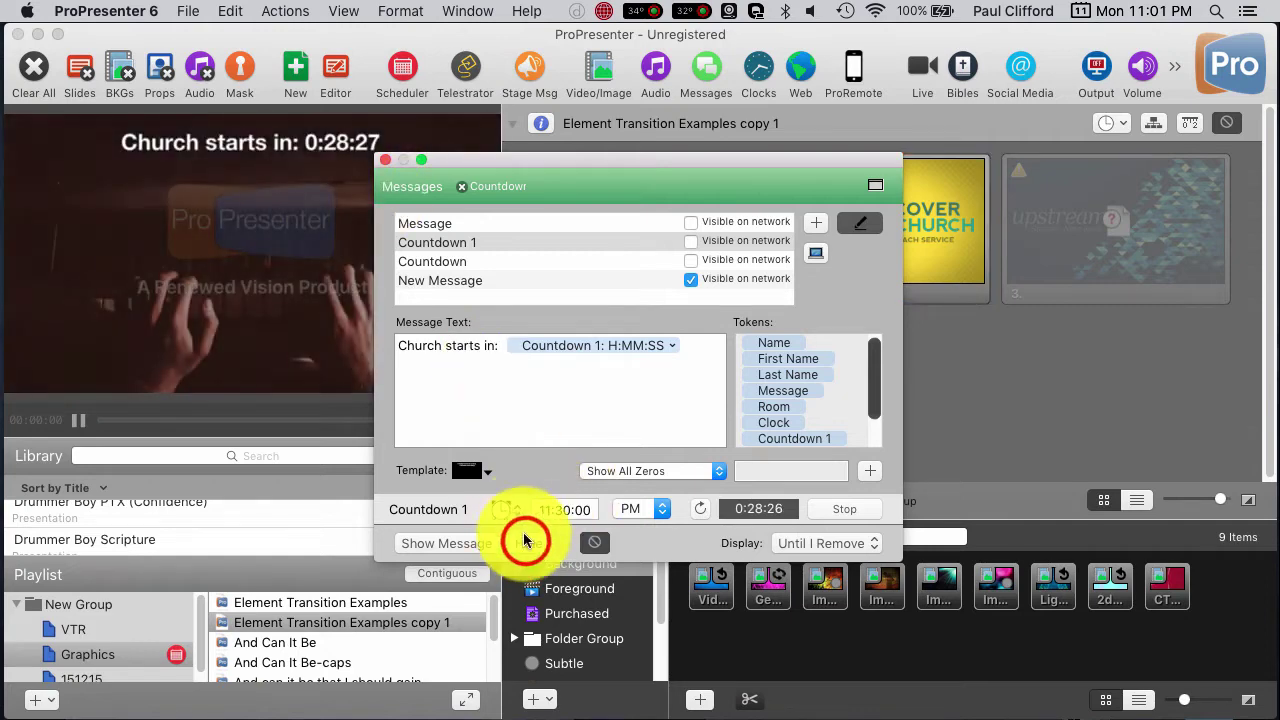
pyautogui.click(384, 161)
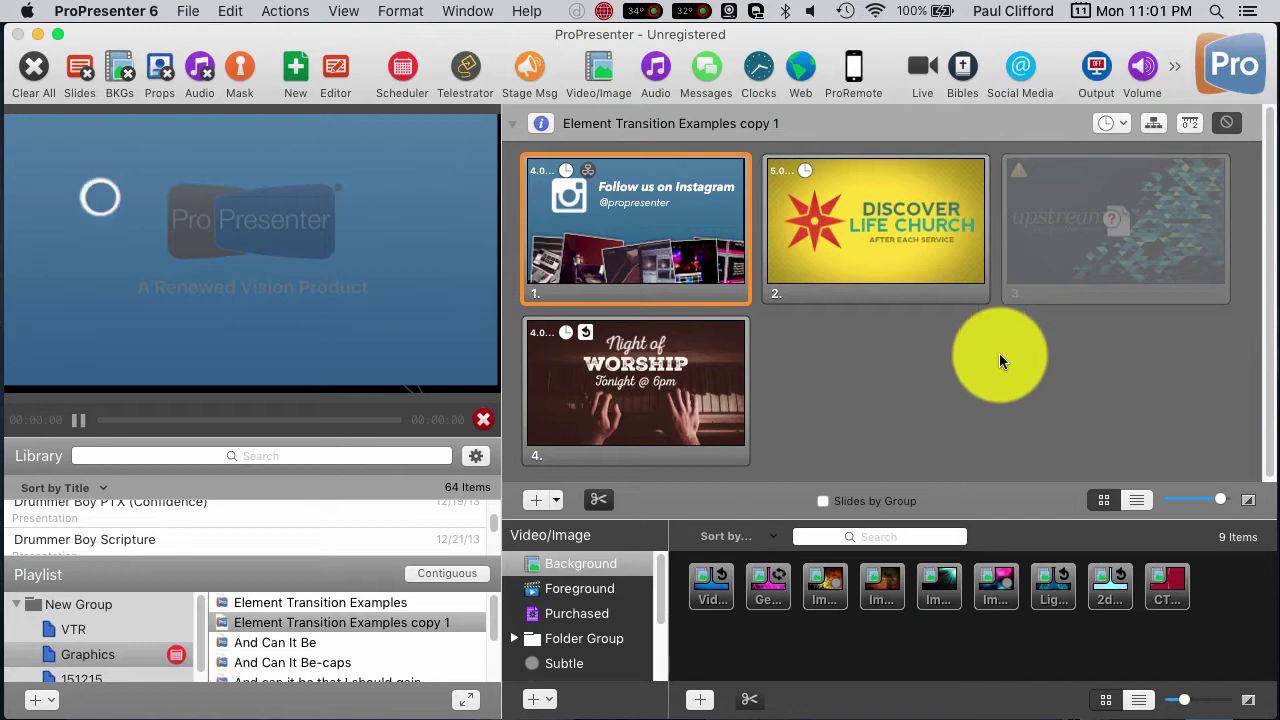
pyautogui.click(358, 604)
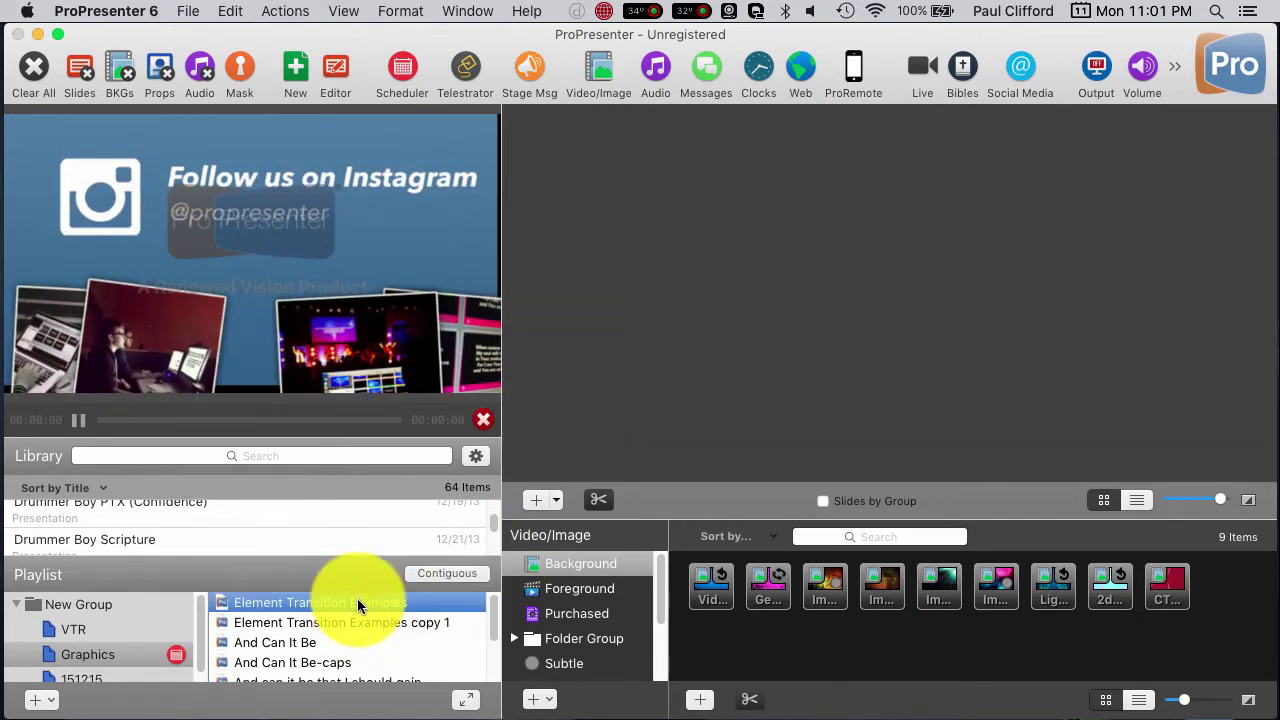
pyautogui.click(367, 617)
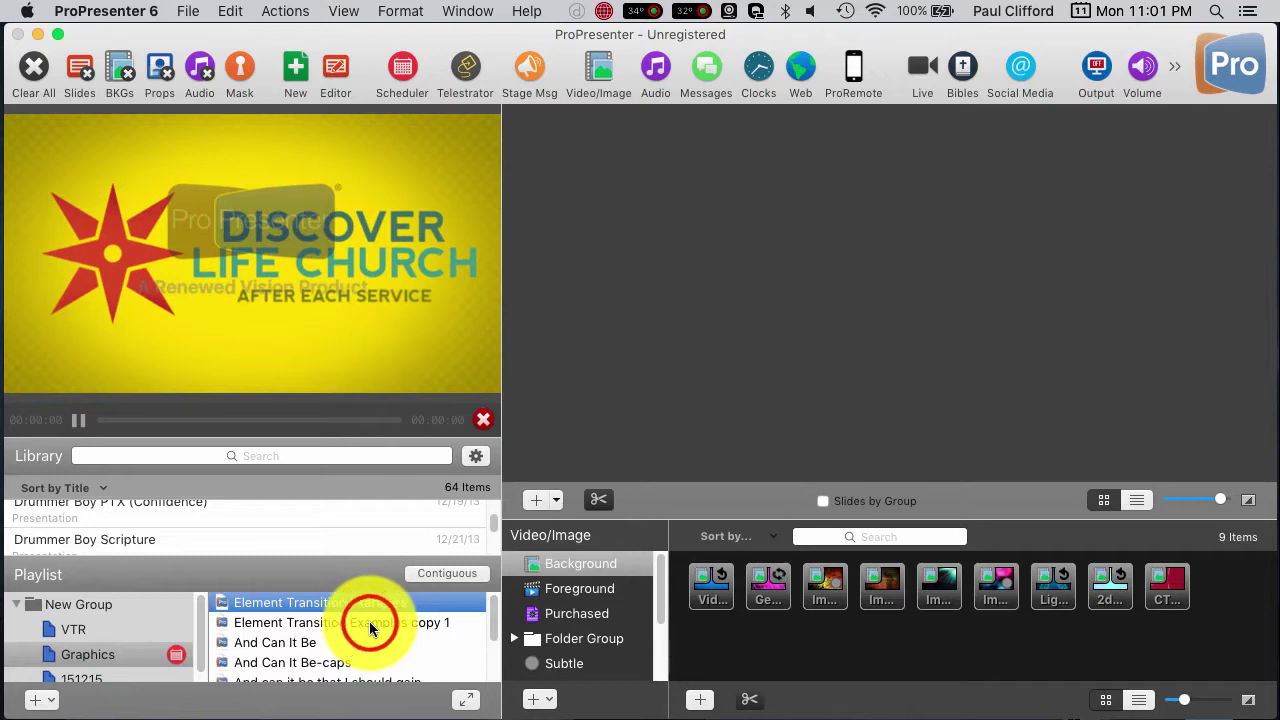
pyautogui.click(369, 621)
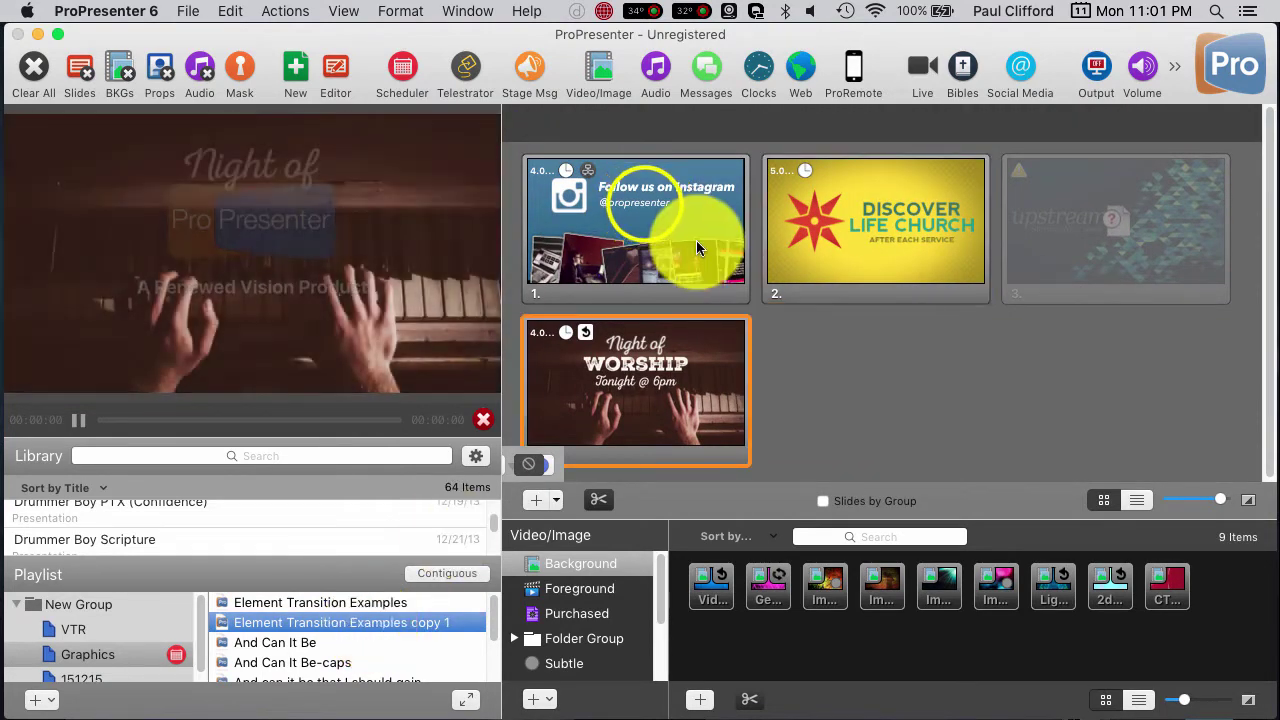
# Open the cue palette and add a Timer cue to slide 1, the Instagram slide, keeping the palette clear of the slide.
pyautogui.rightClick(645, 209)
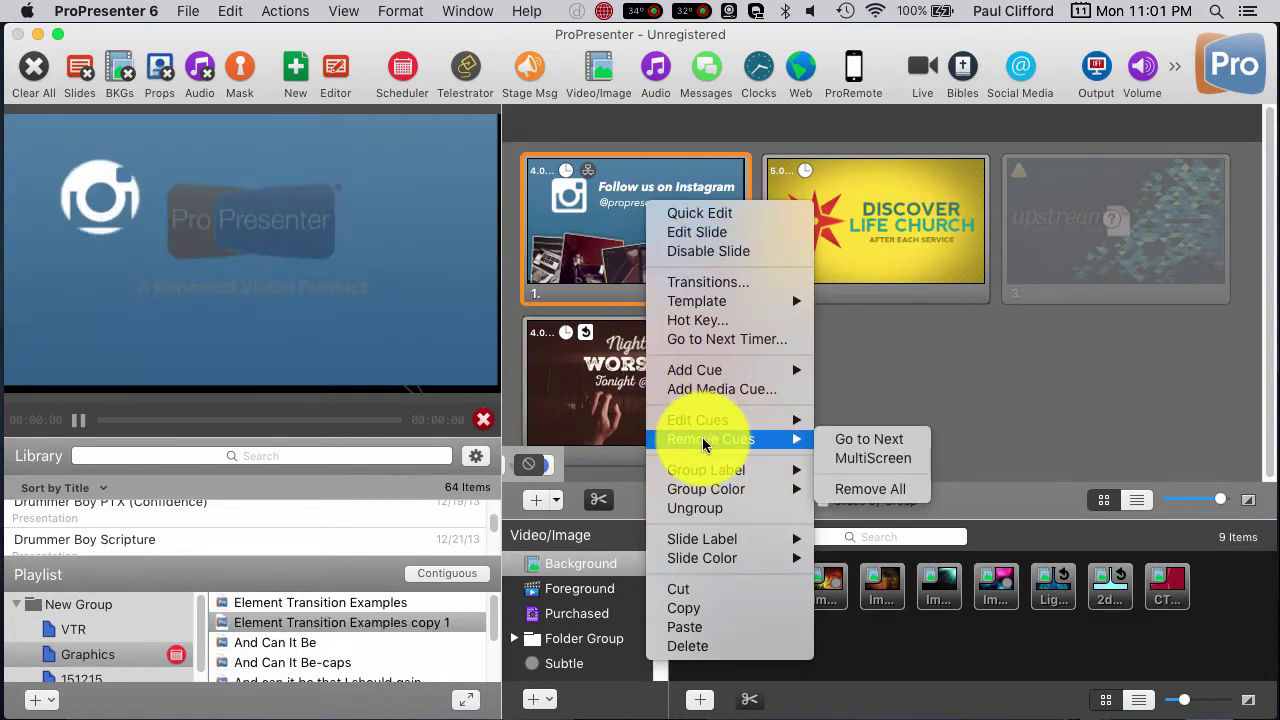
pyautogui.moveTo(728, 371)
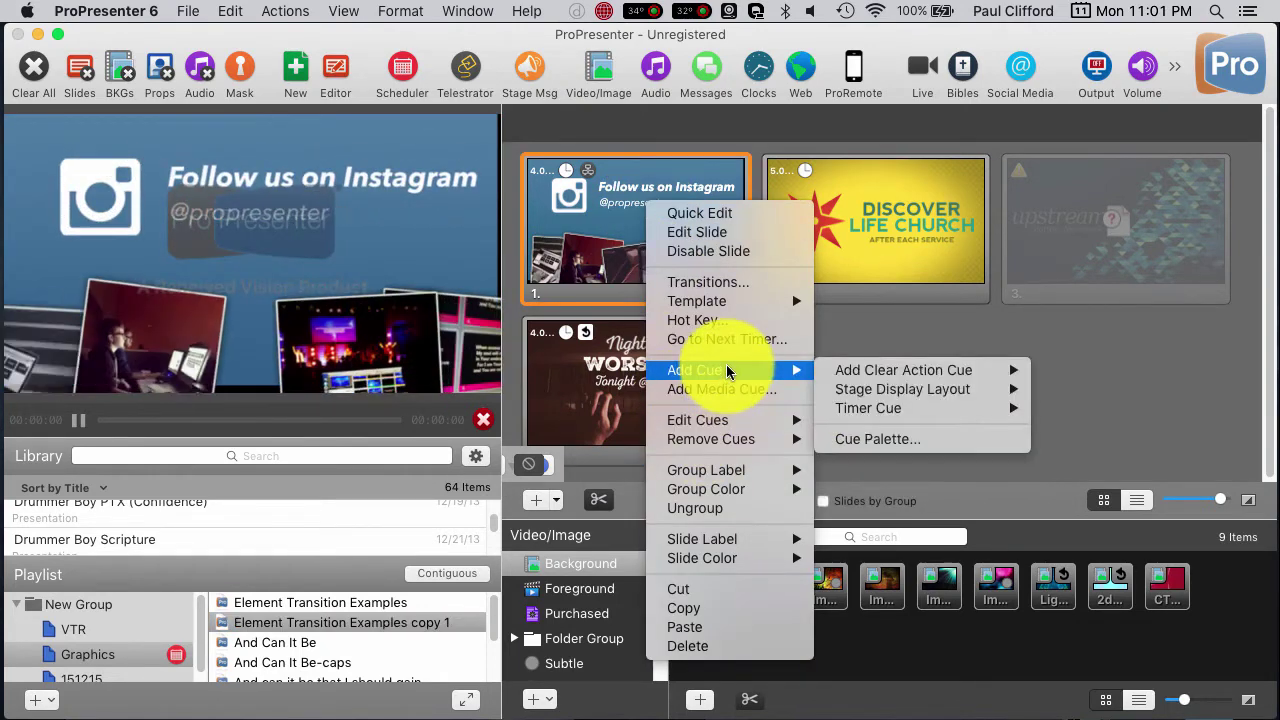
pyautogui.click(852, 441)
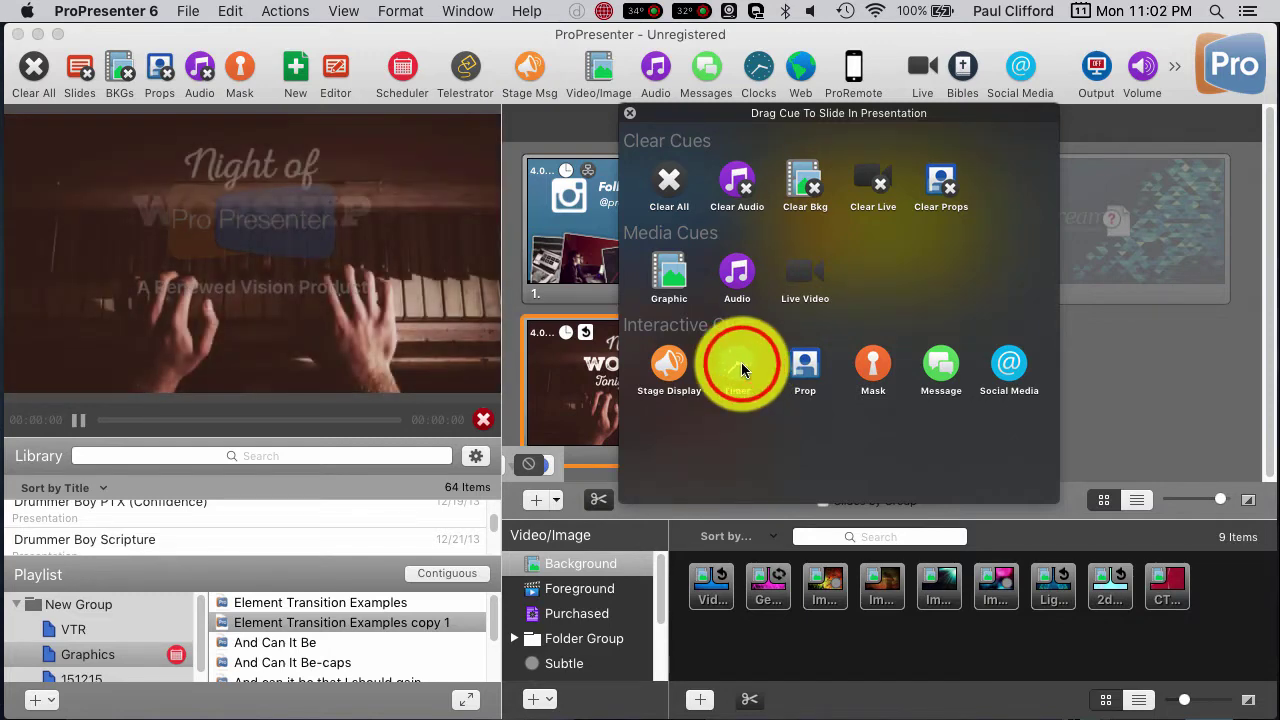
pyautogui.moveTo(744, 362); pyautogui.dragTo(571, 234)
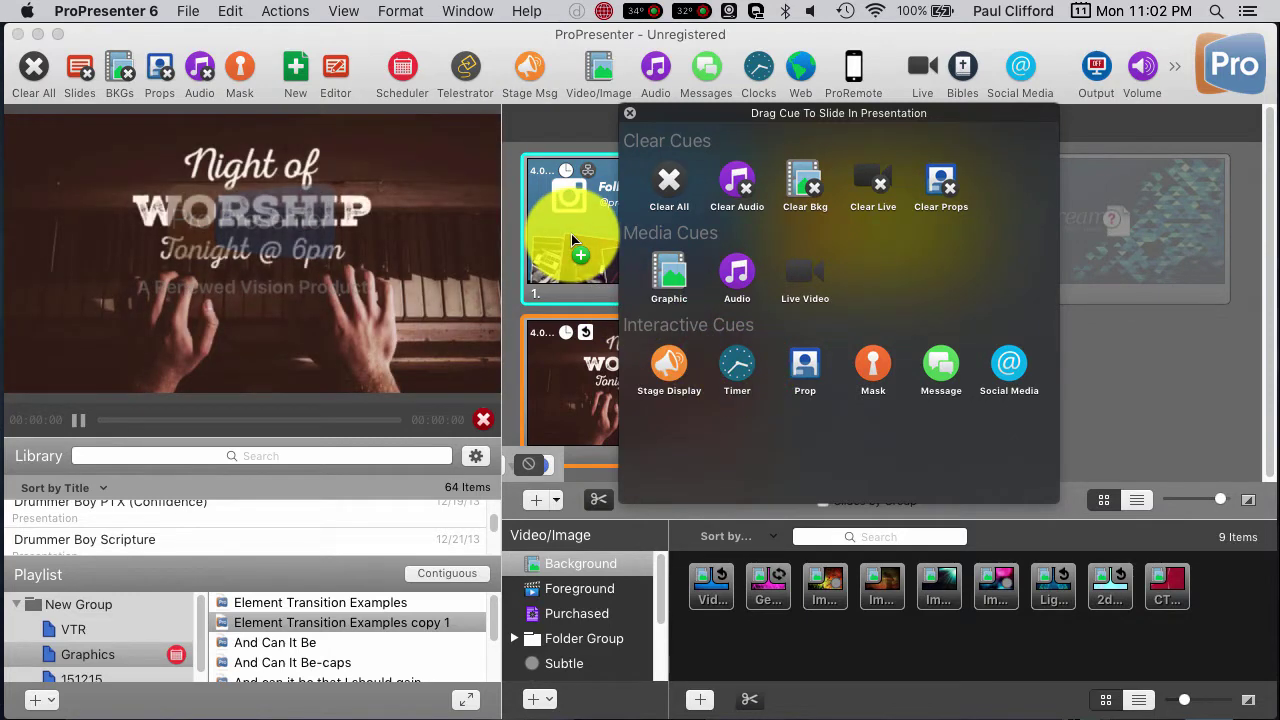
pyautogui.moveTo(687, 114); pyautogui.dragTo(878, 122)
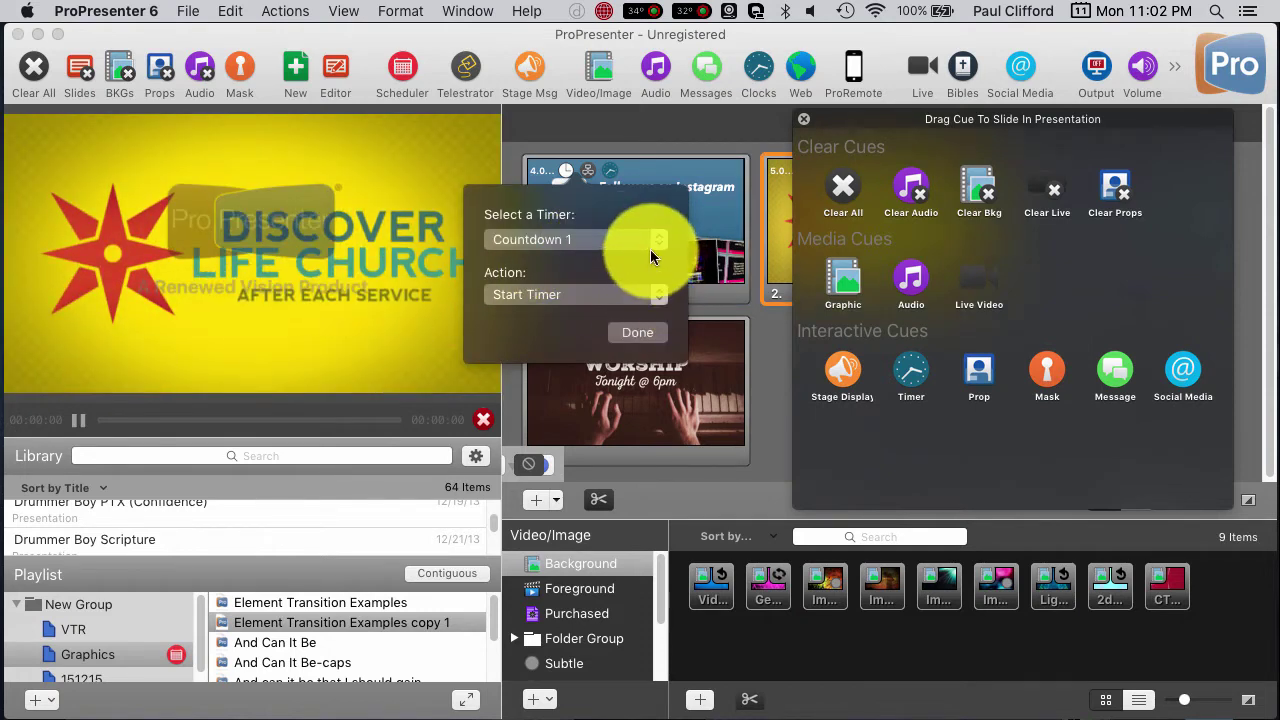
# Set the action of slide 1's timer cue to Start Timer for Countdown 1.
pyautogui.click(661, 296)
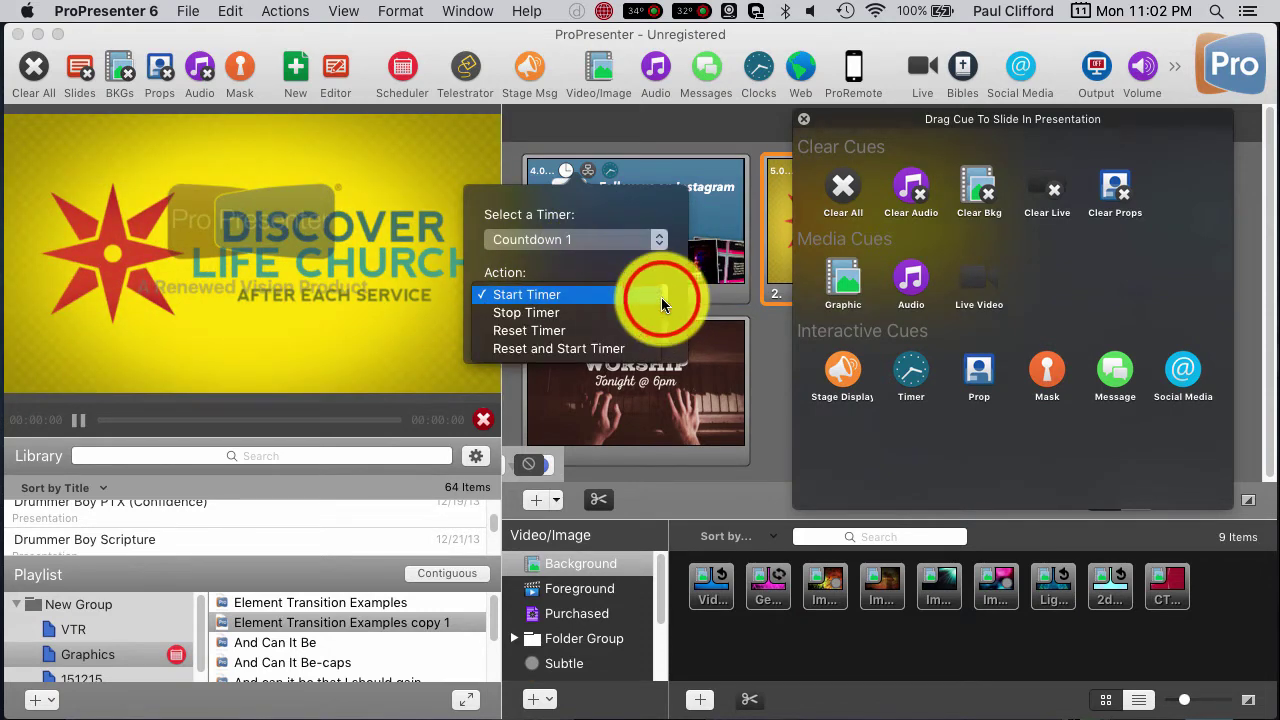
pyautogui.click(661, 297)
pyautogui.click(661, 297)
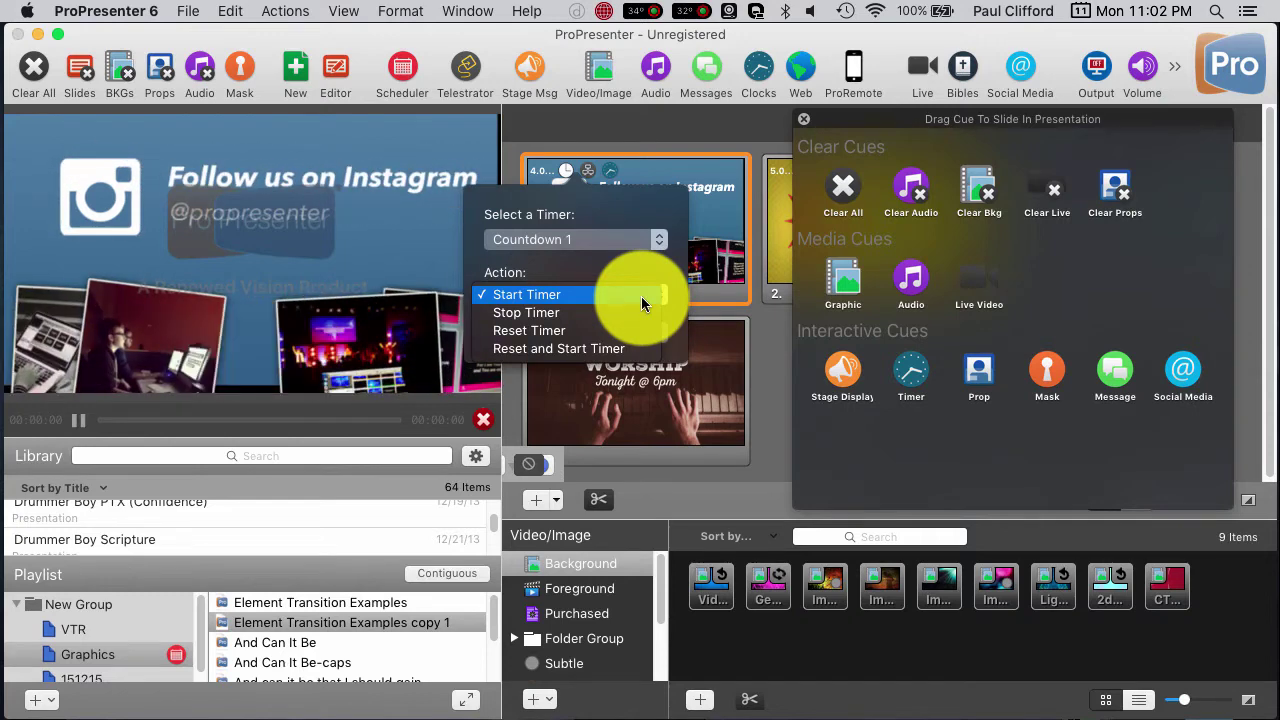
pyautogui.click(643, 294)
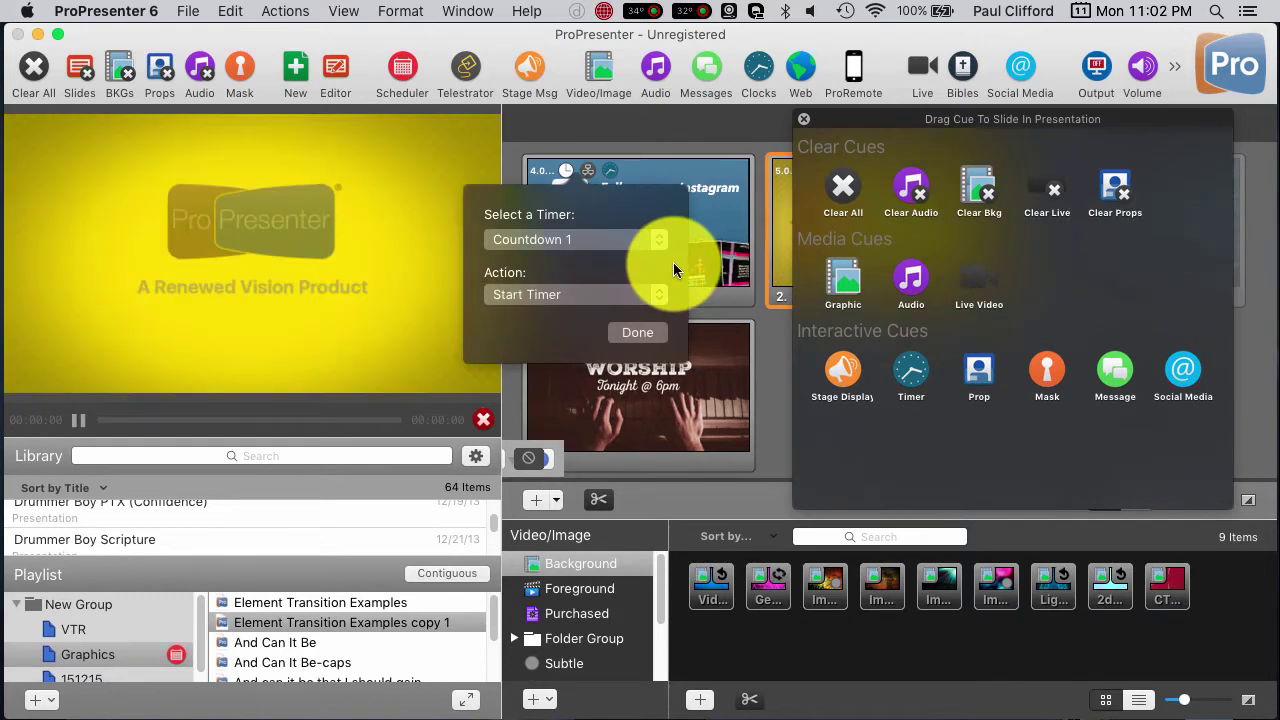
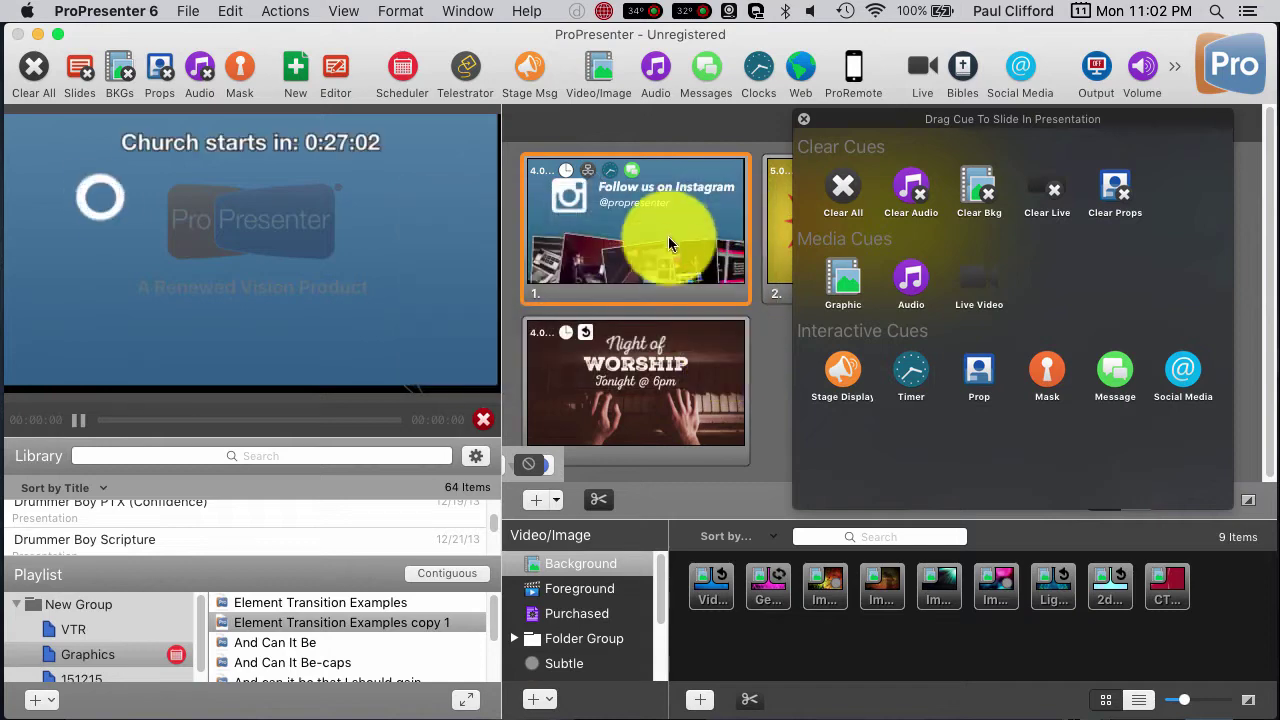
# Trigger slide 1 to test its timer and message cues, and clear everything from the output.
pyautogui.click(664, 229)
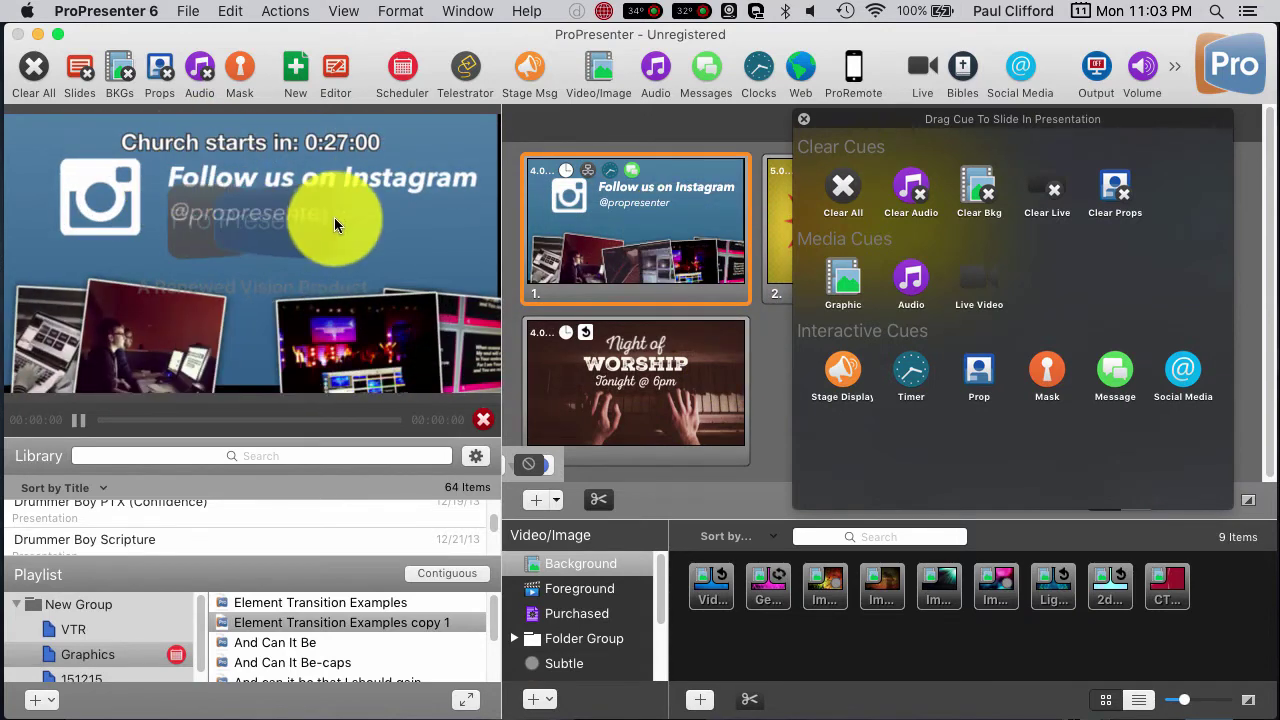
pyautogui.click(31, 78)
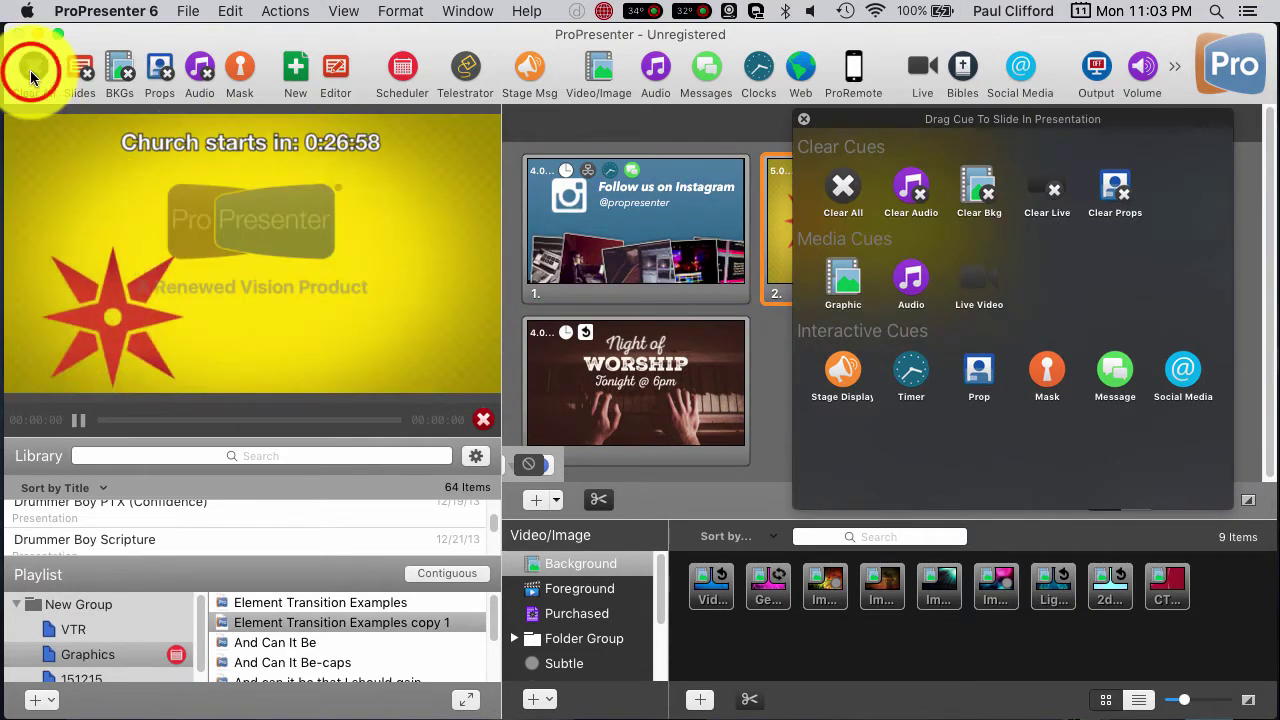
# Trigger the Night of Worship slide and step through the announcement loop to check the countdown message over the slides.
pyautogui.click(692, 372)
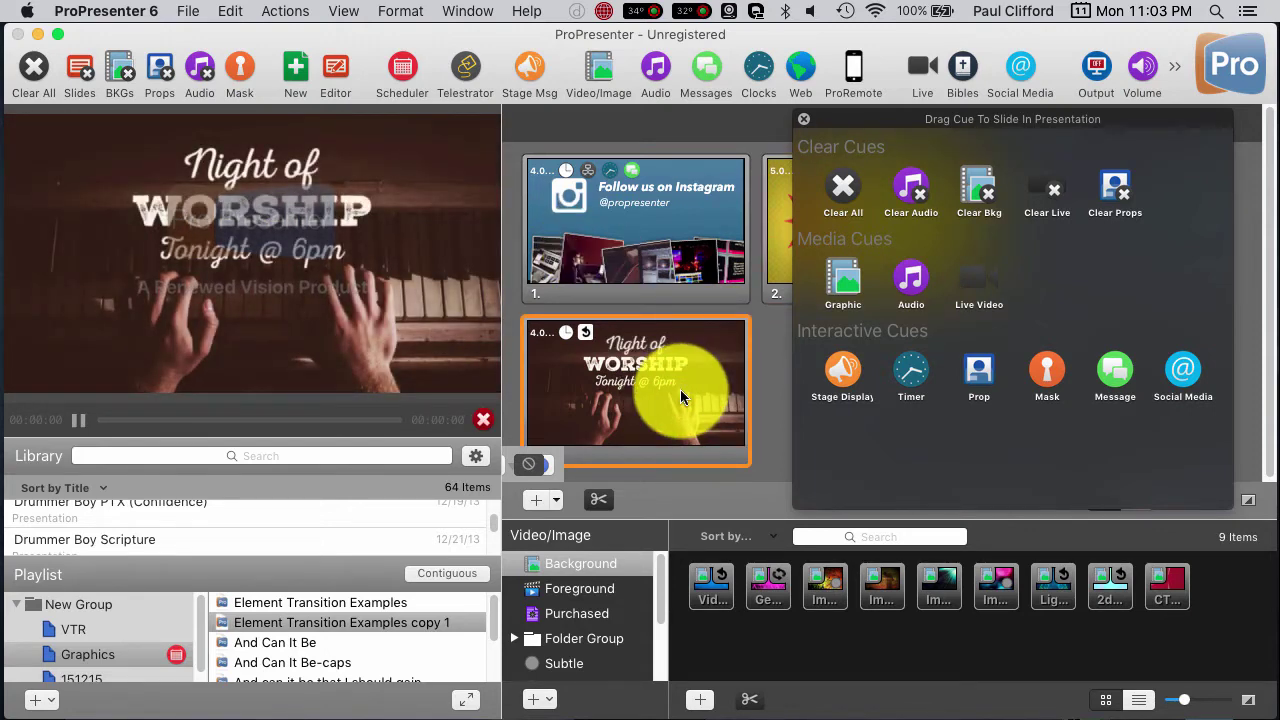
pyautogui.press('Left')
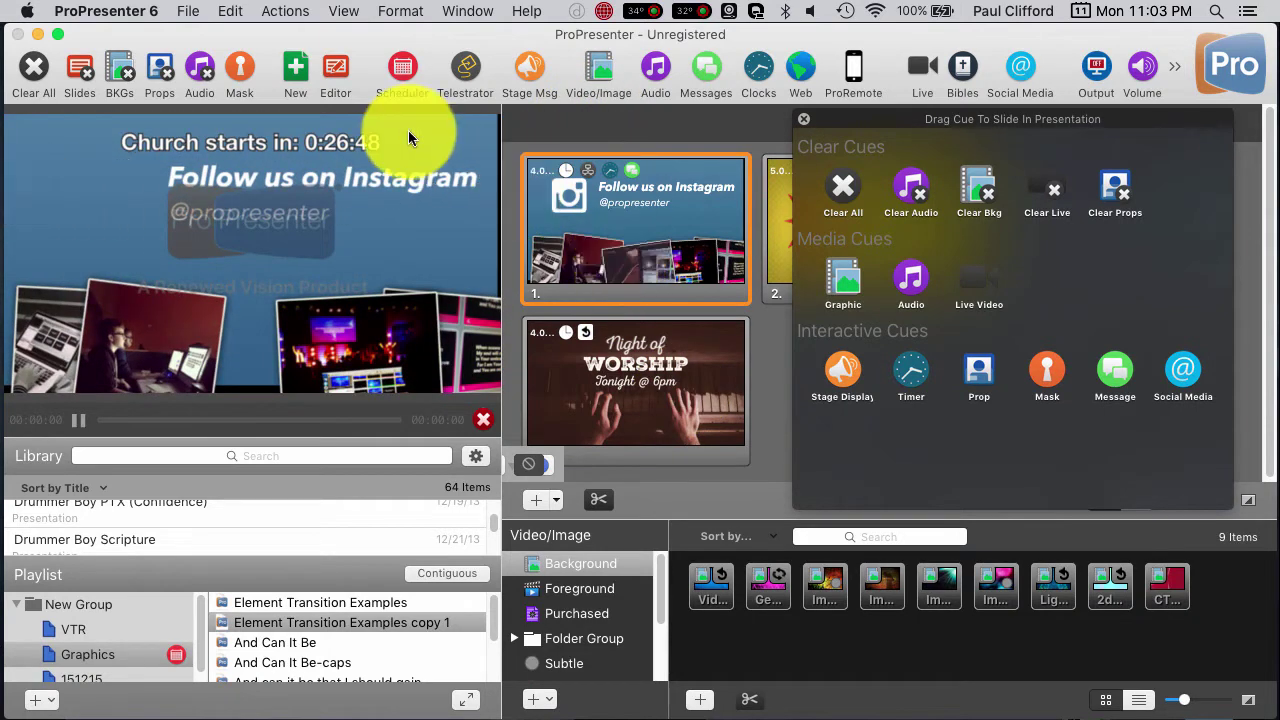
pyautogui.press('Right')
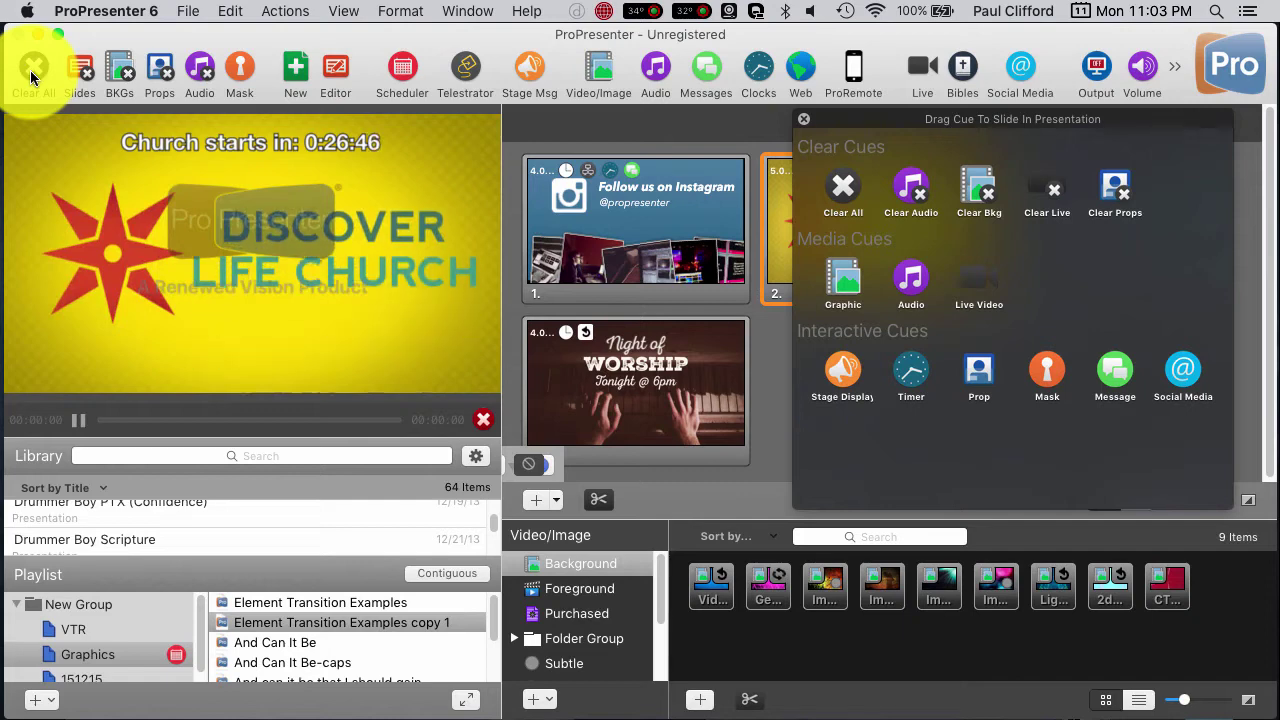
# Open the original Element Transition Examples presentation, trigger slide 1 to preview it without the countdown cues, and clear everything from the output.
pyautogui.click(295, 603)
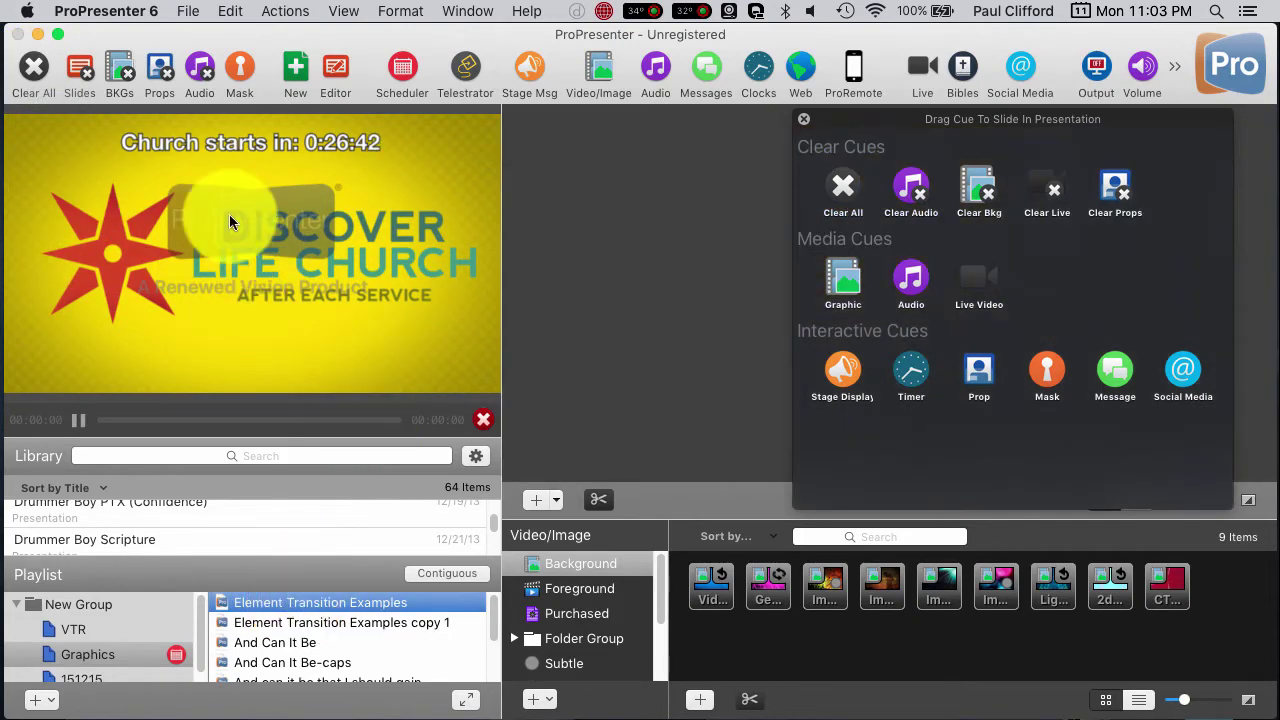
pyautogui.click(555, 226)
pyautogui.click(607, 217)
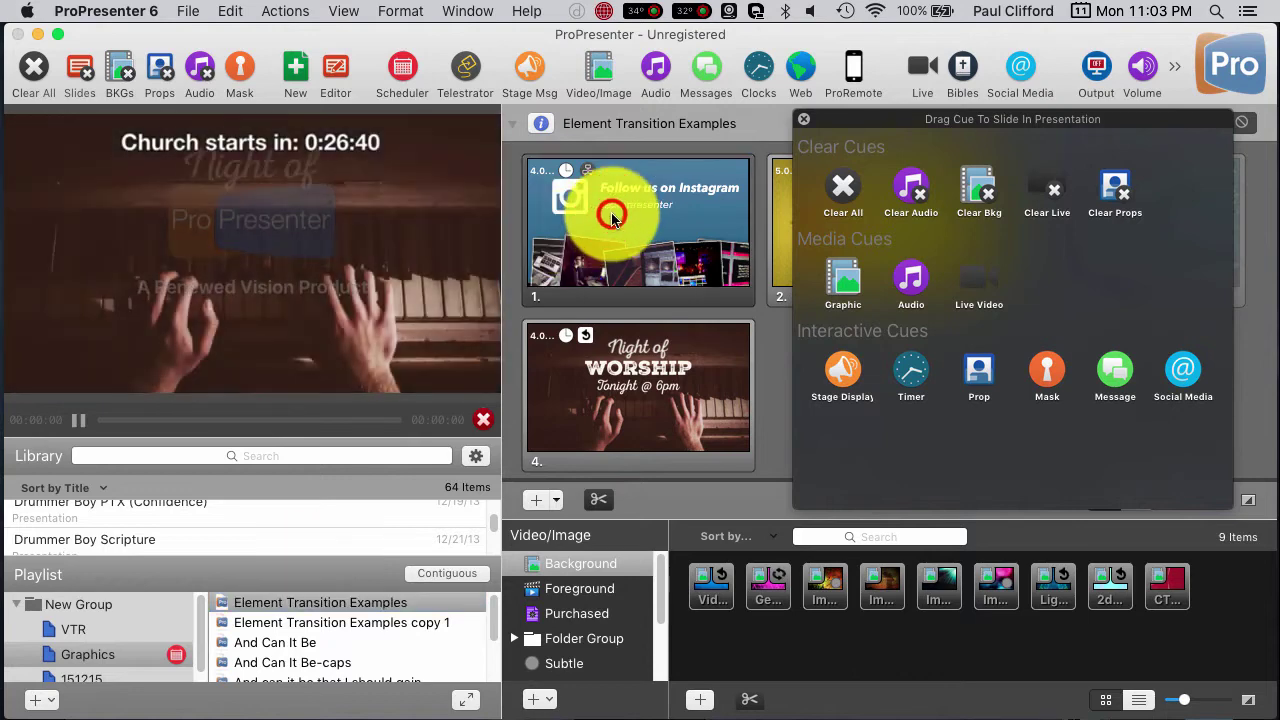
pyautogui.click(38, 70)
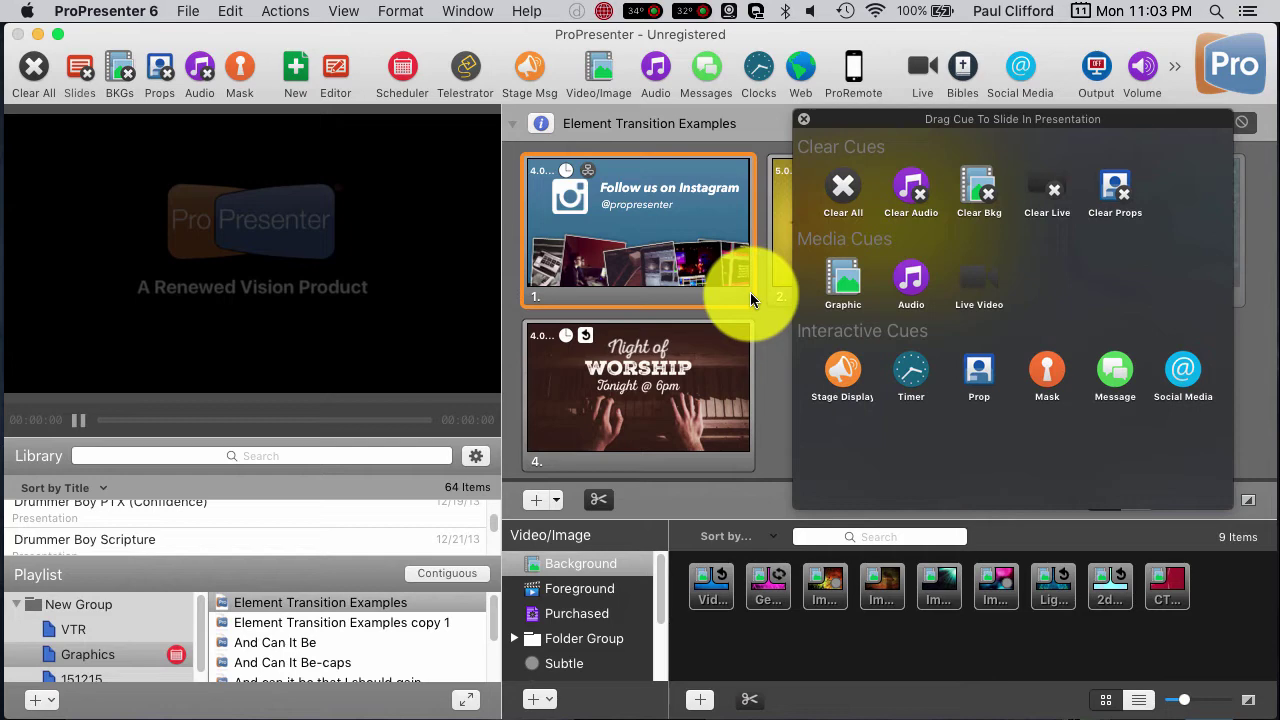
# Run slide 1 of Element Transition Examples, compare the presentation with Element Transition Examples copy 1, and close the cue palette.
pyautogui.click(672, 195)
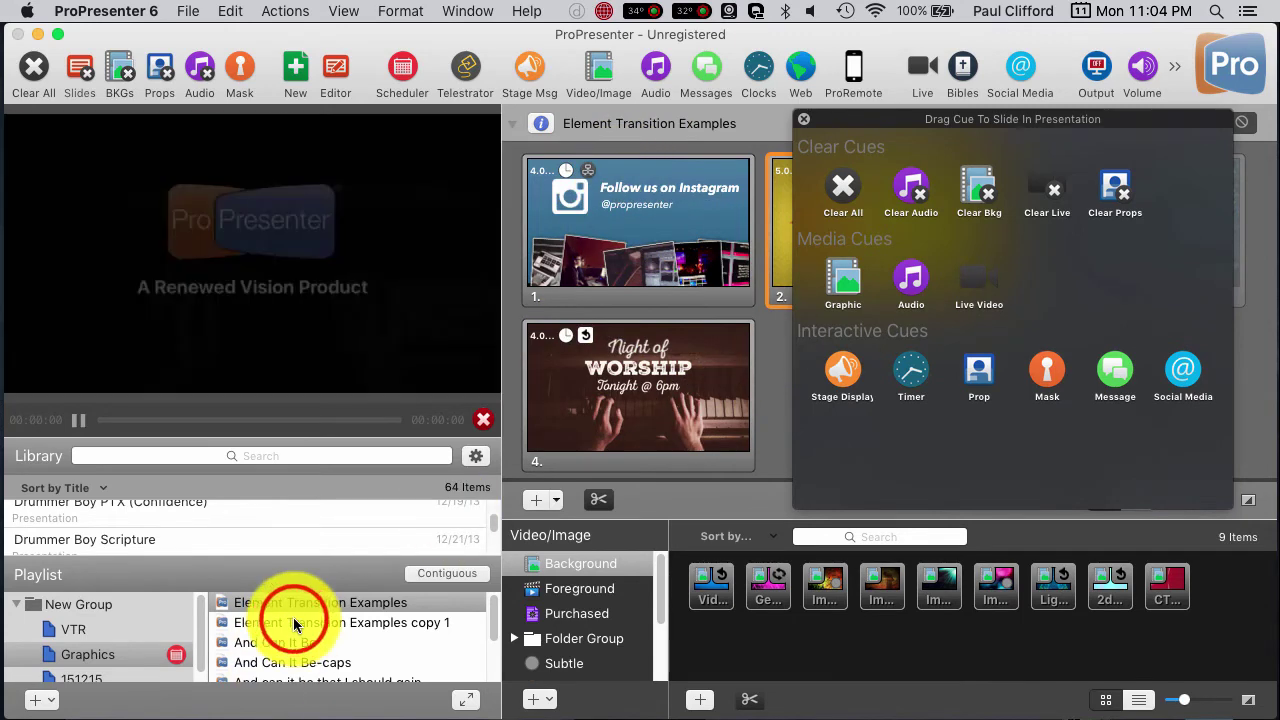
pyautogui.click(293, 620)
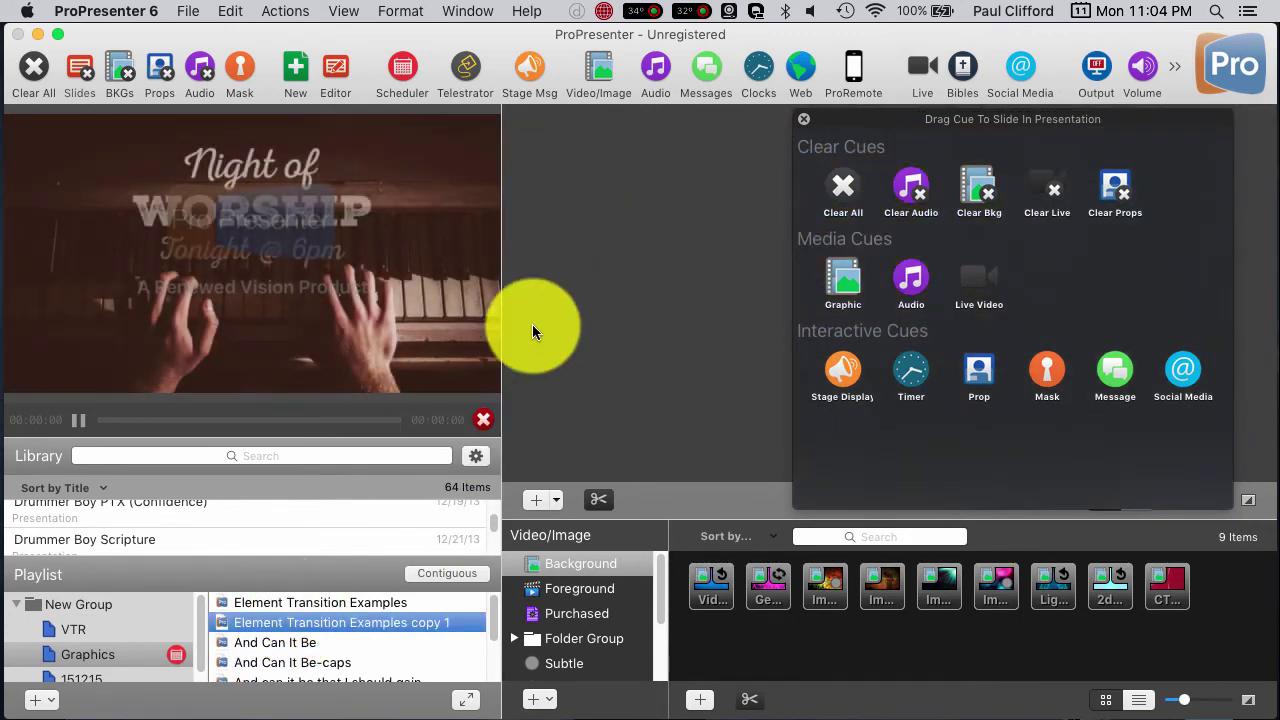
pyautogui.click(329, 605)
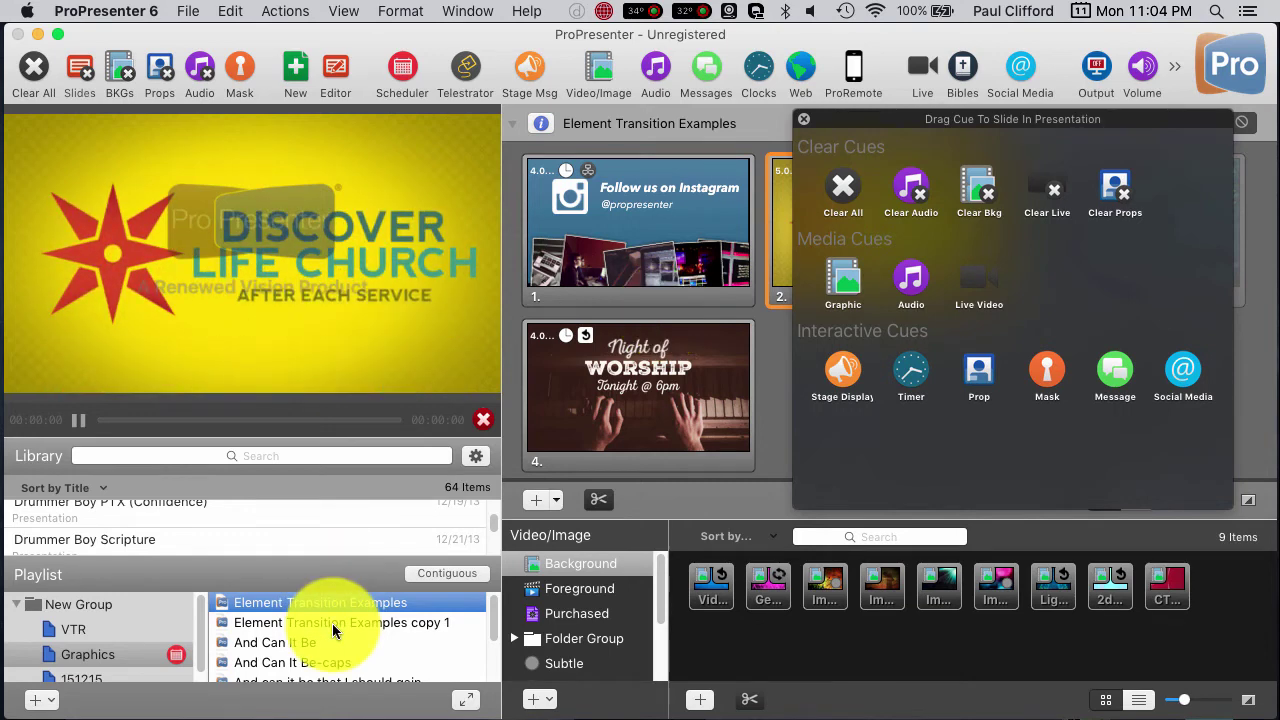
pyautogui.click(805, 123)
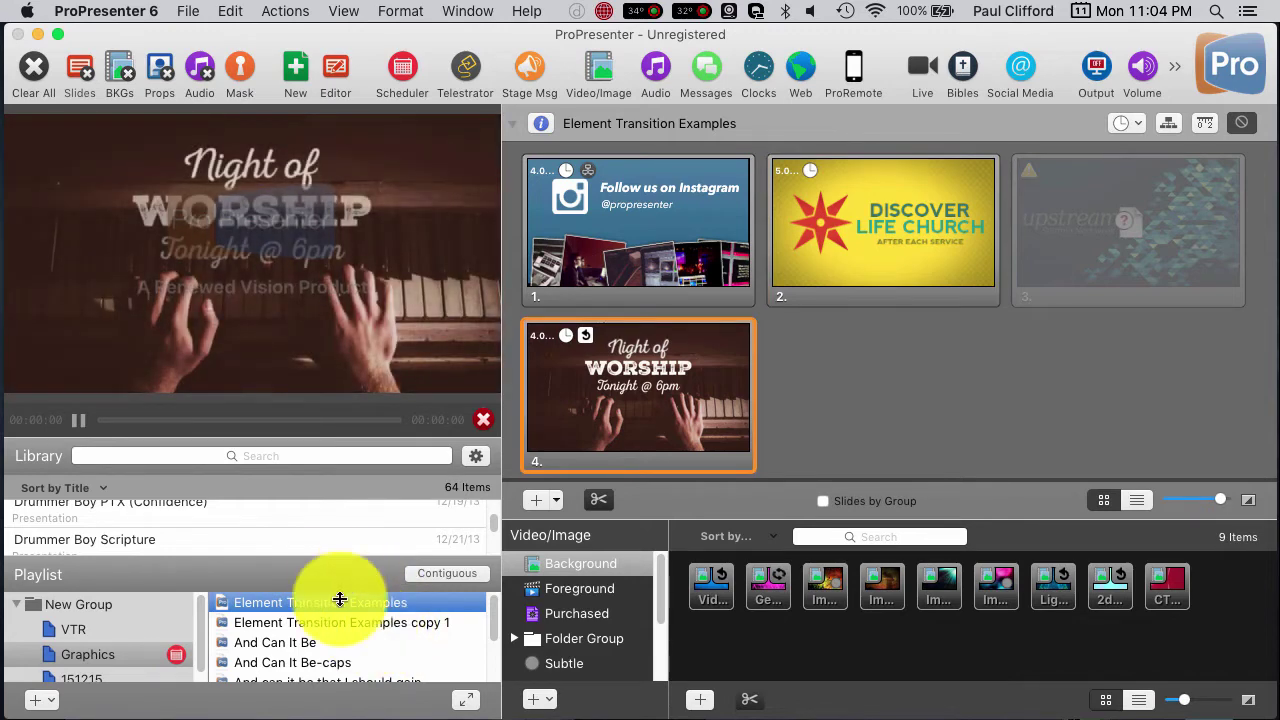
# Find the Element Transition Examples presentation in the library and look at its Duplicate option without applying it.
pyautogui.scroll(5, 315, 544)
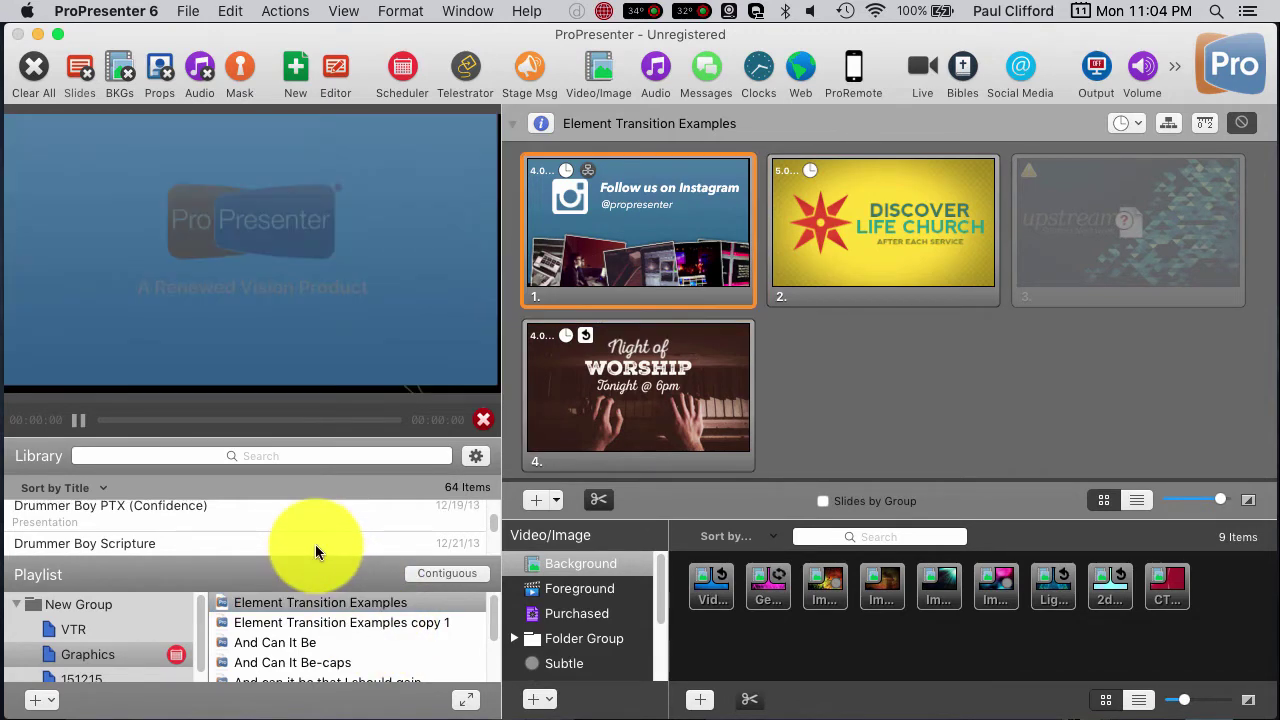
pyautogui.scroll(-3, 315, 544)
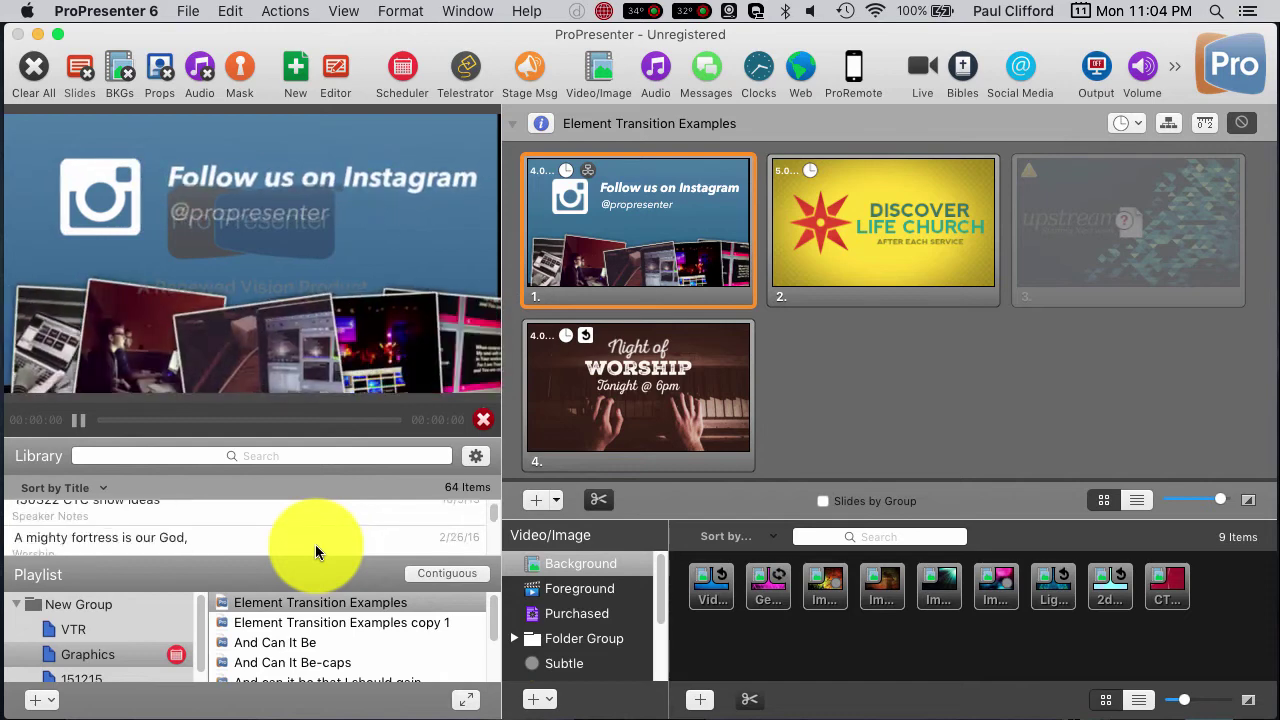
pyautogui.scroll(-3, 315, 544)
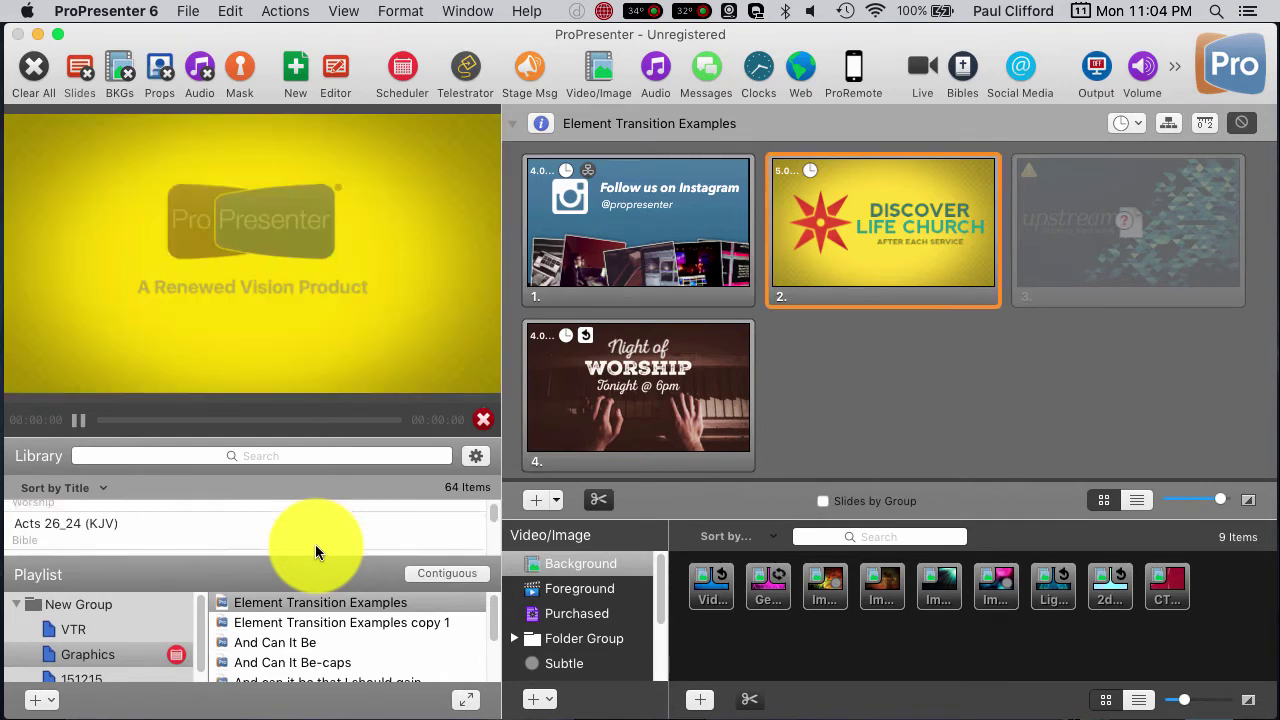
pyautogui.scroll(-8, 315, 544)
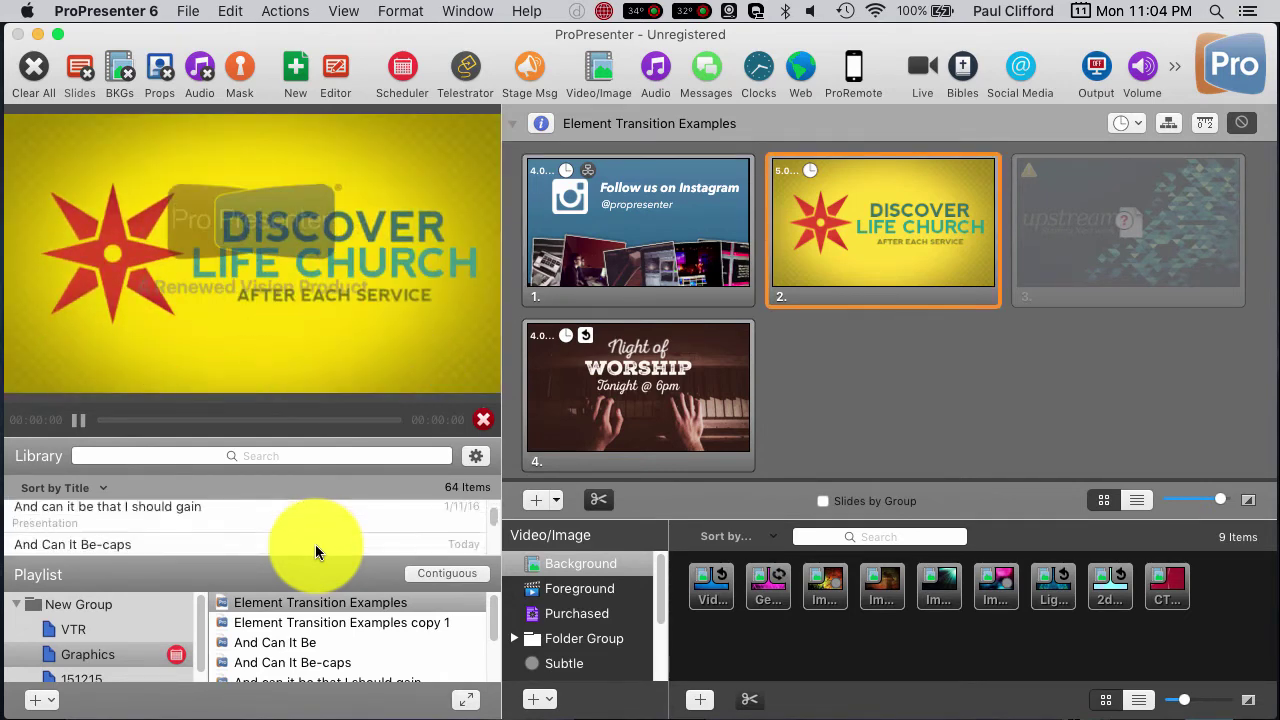
pyautogui.scroll(-4, 315, 544)
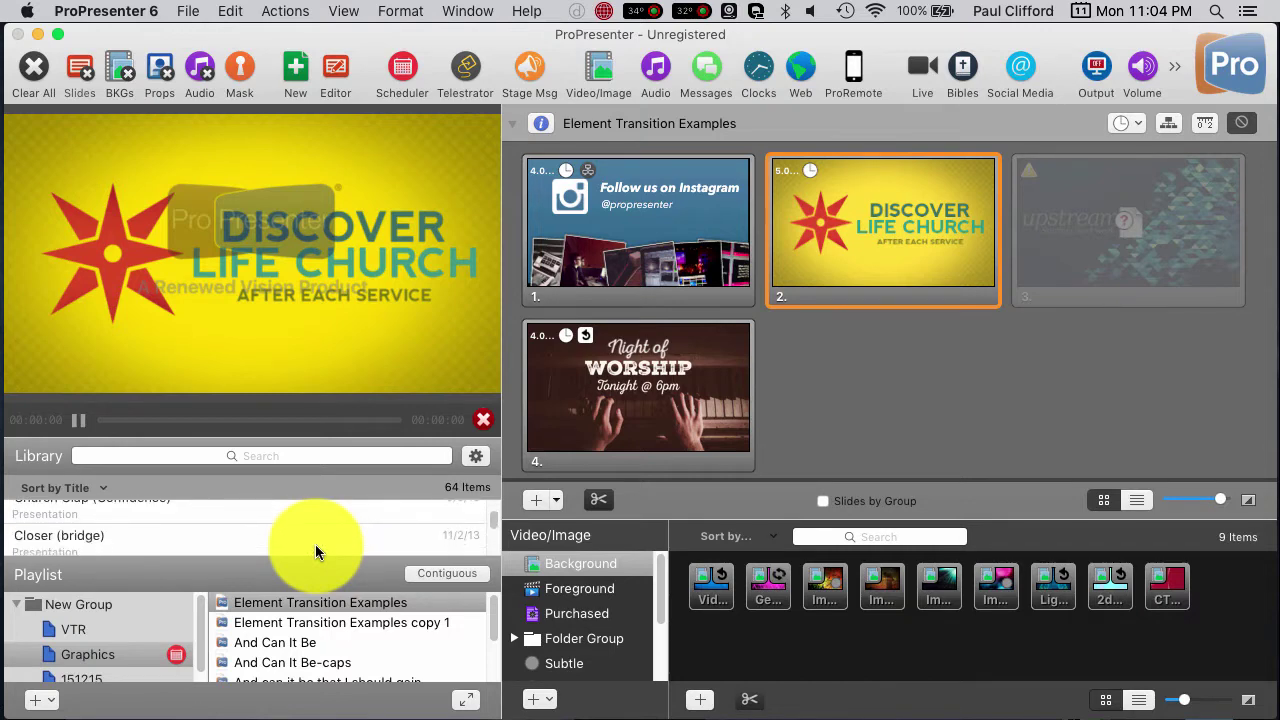
pyautogui.scroll(-4, 315, 544)
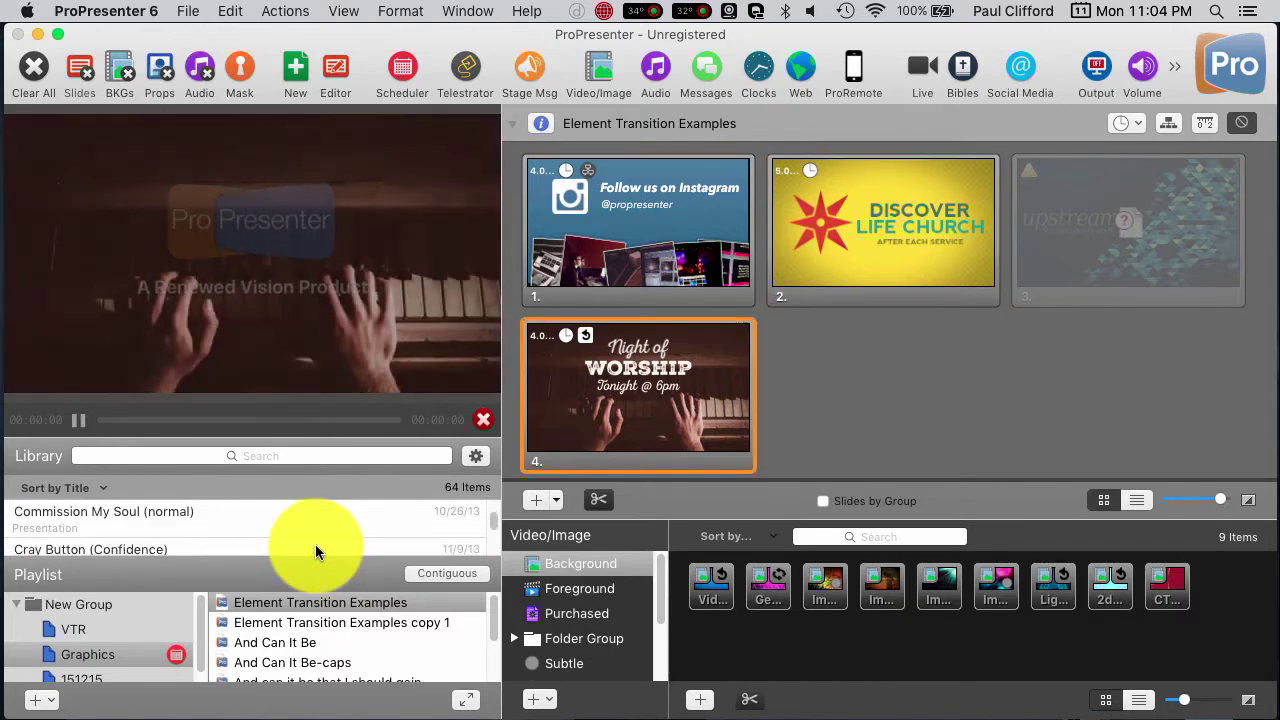
pyautogui.scroll(-4, 315, 544)
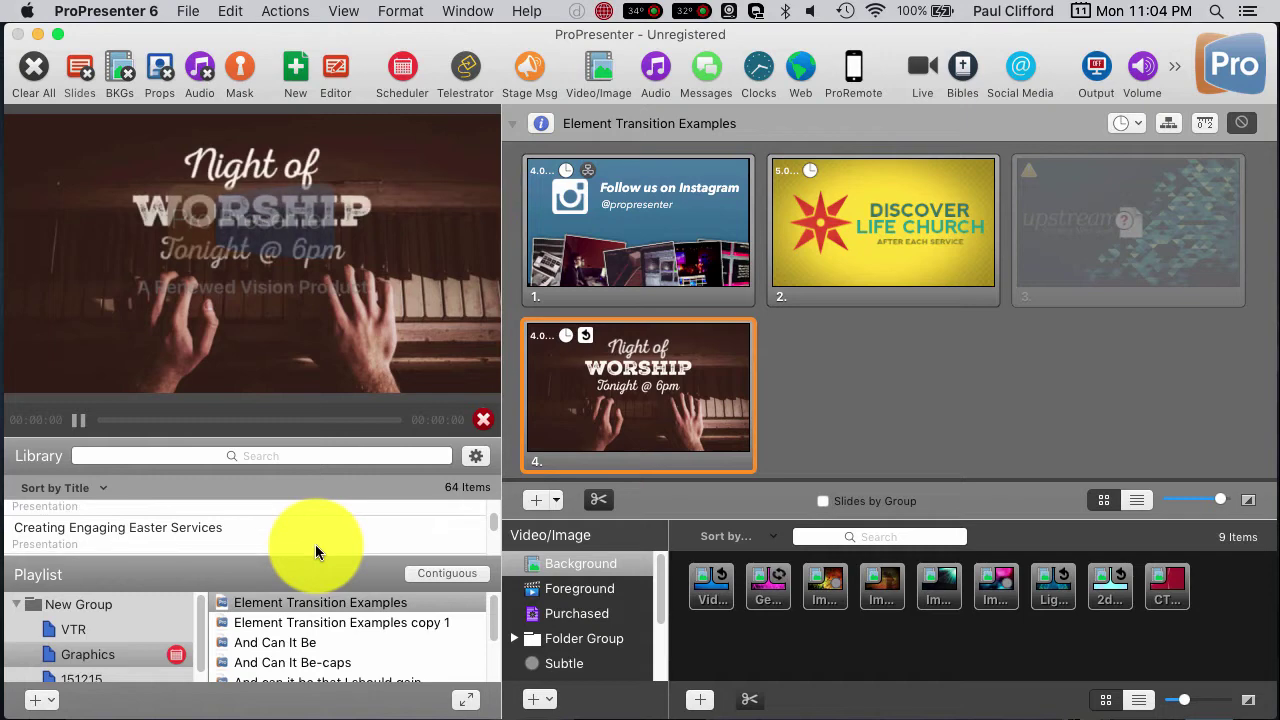
pyautogui.scroll(-4, 315, 544)
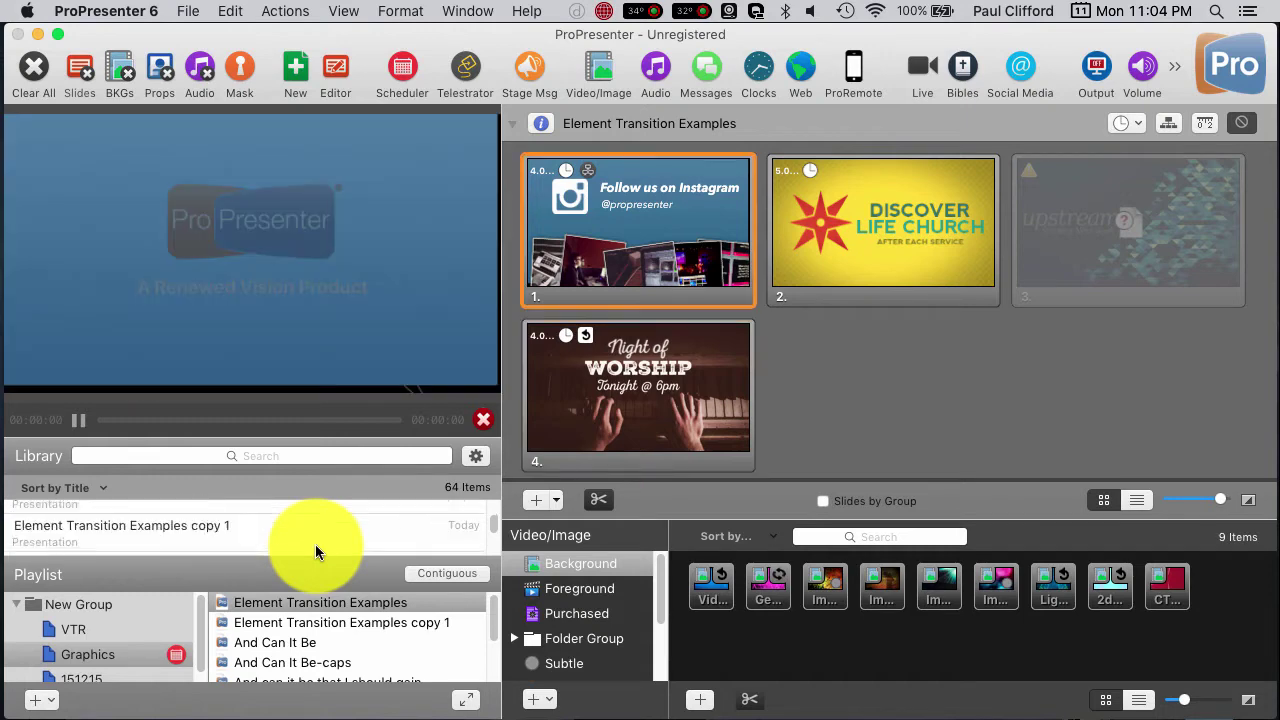
pyautogui.scroll(2, 315, 544)
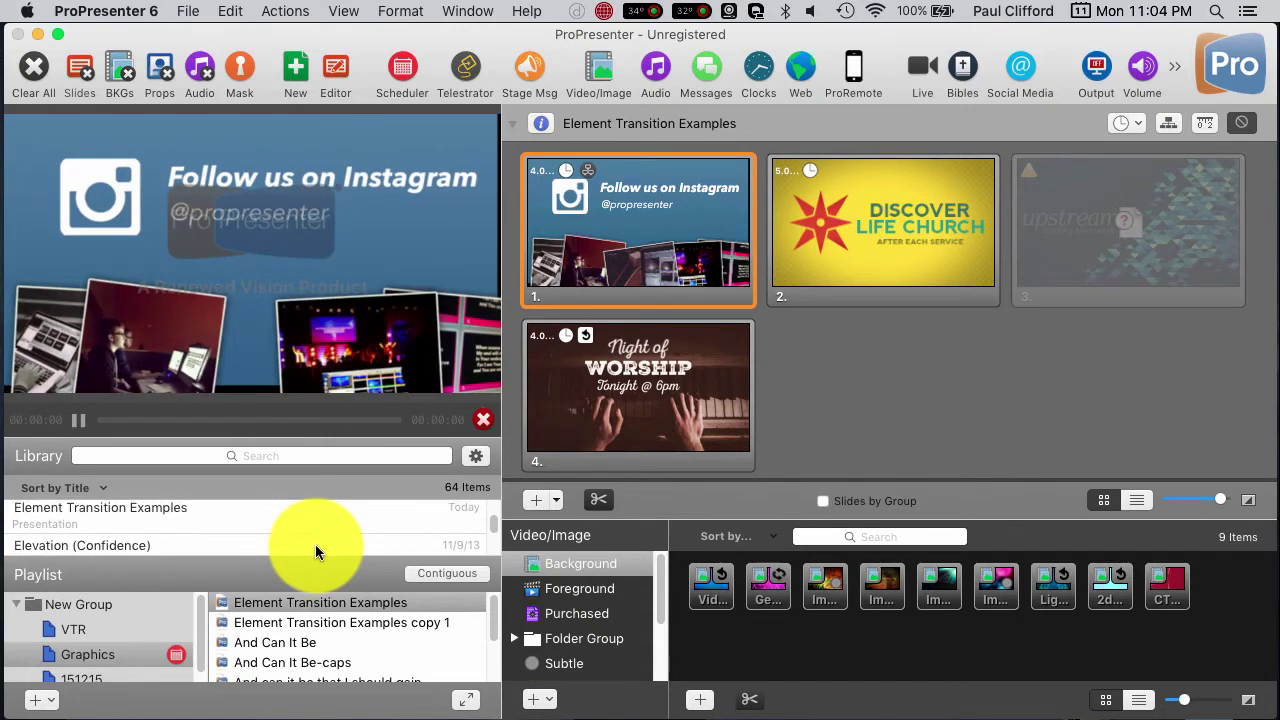
pyautogui.scroll(-1, 315, 544)
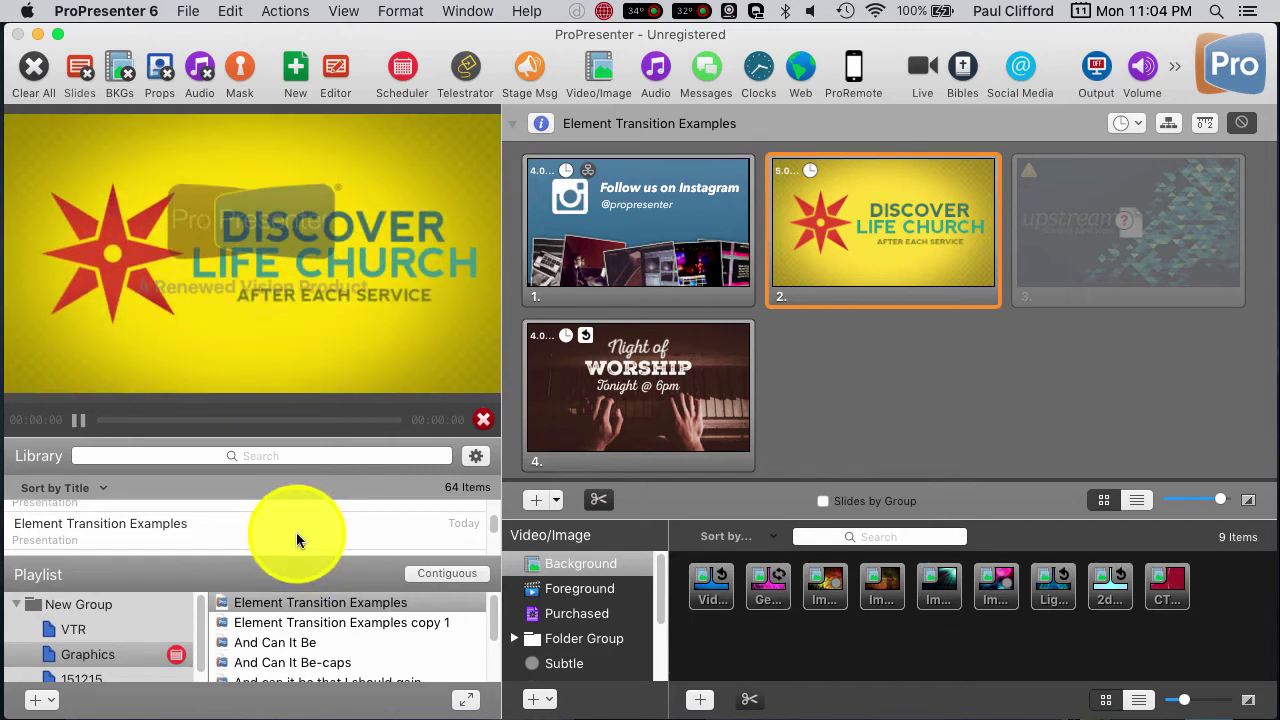
pyautogui.rightClick(297, 539)
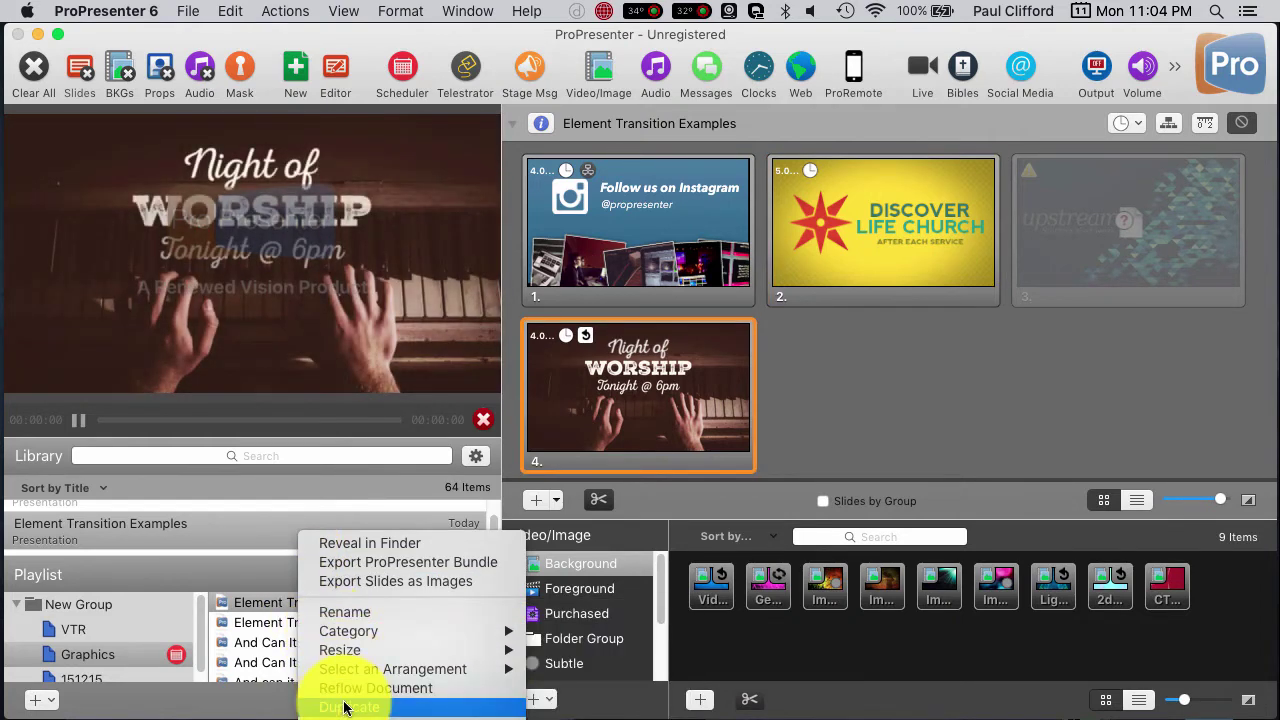
pyautogui.click(821, 444)
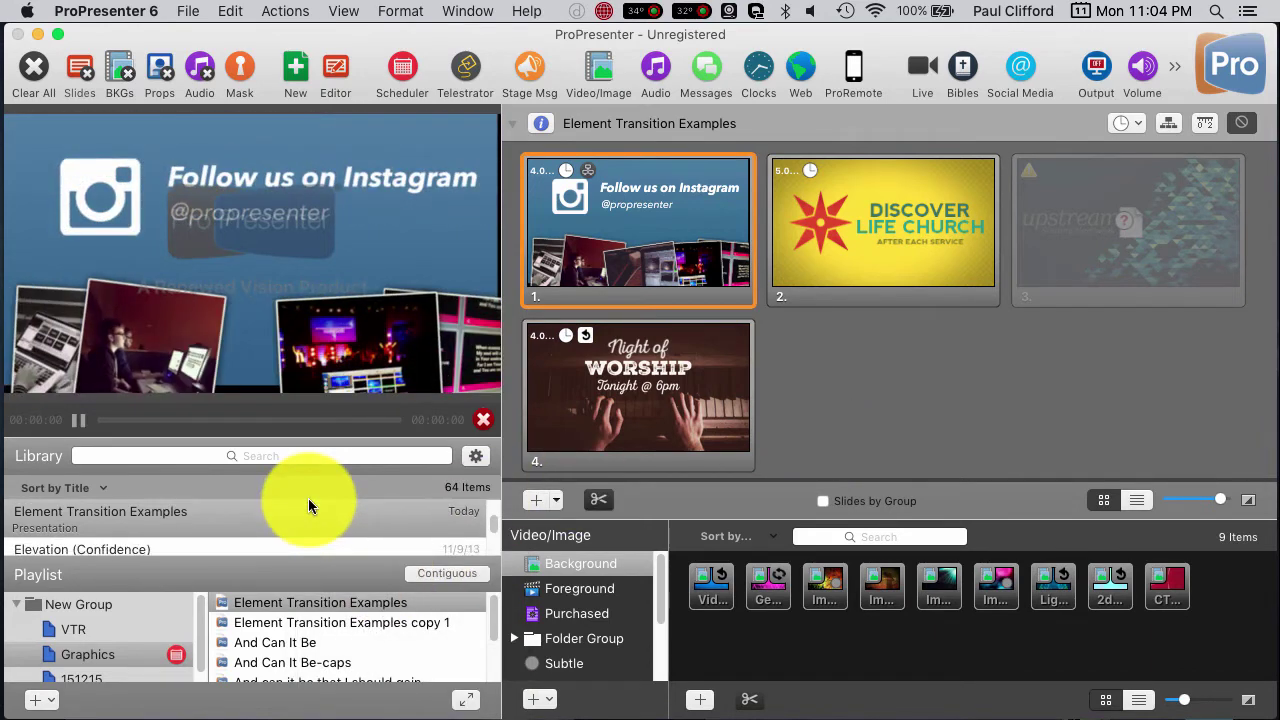
# Locate both Element Transition Examples versions in the library and open Element Transition Examples copy 1 from the Graphics playlist.
pyautogui.scroll(-3, 293, 526)
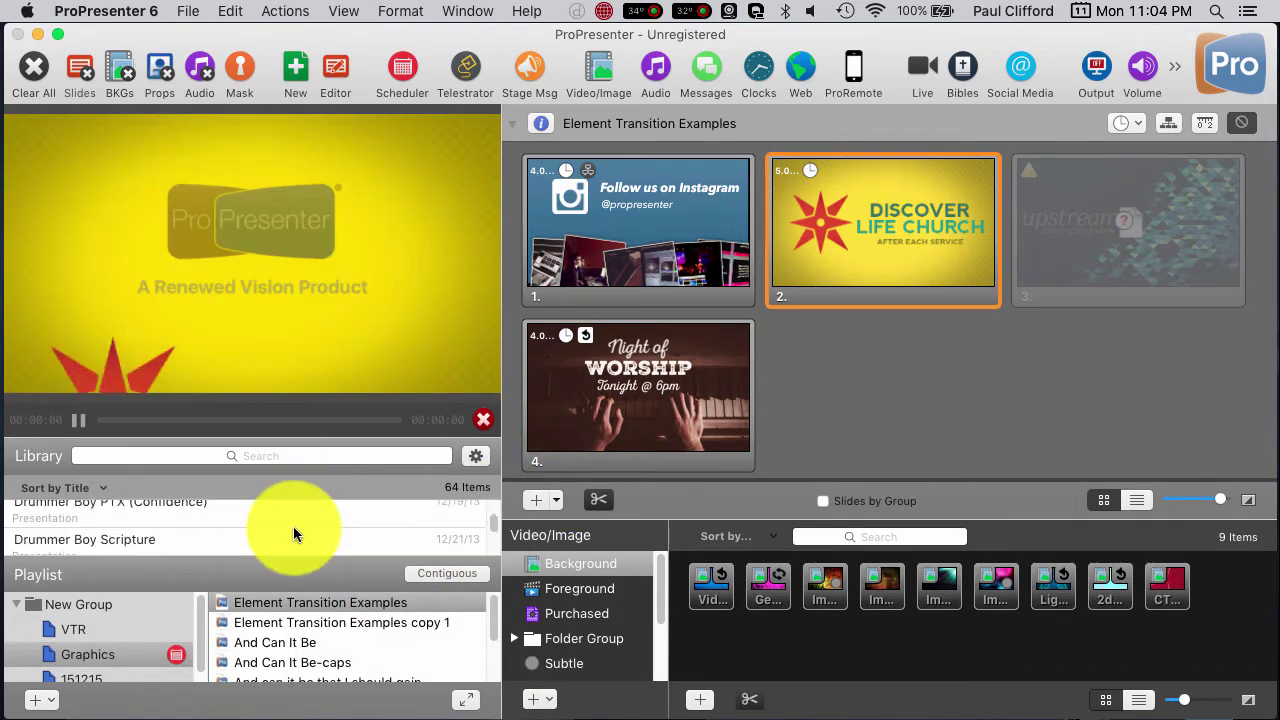
pyautogui.scroll(-1, 293, 526)
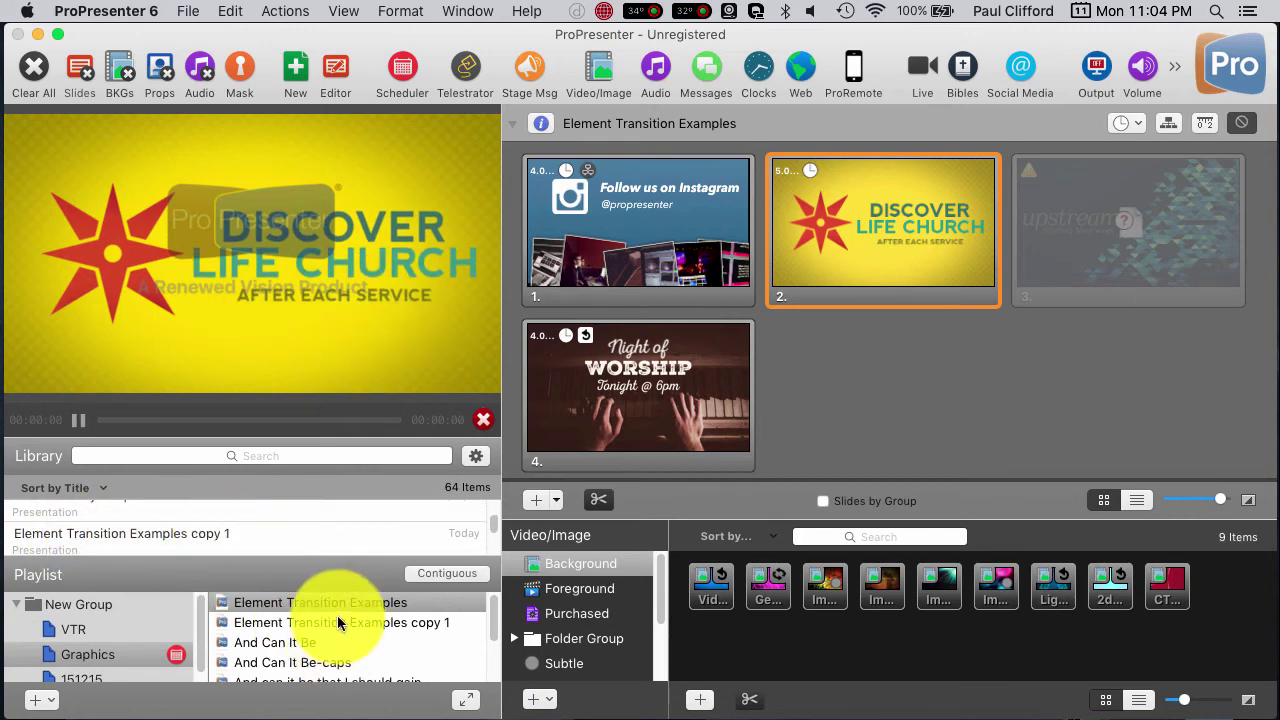
pyautogui.scroll(-1, 245, 530)
pyautogui.scroll(-1, 246, 528)
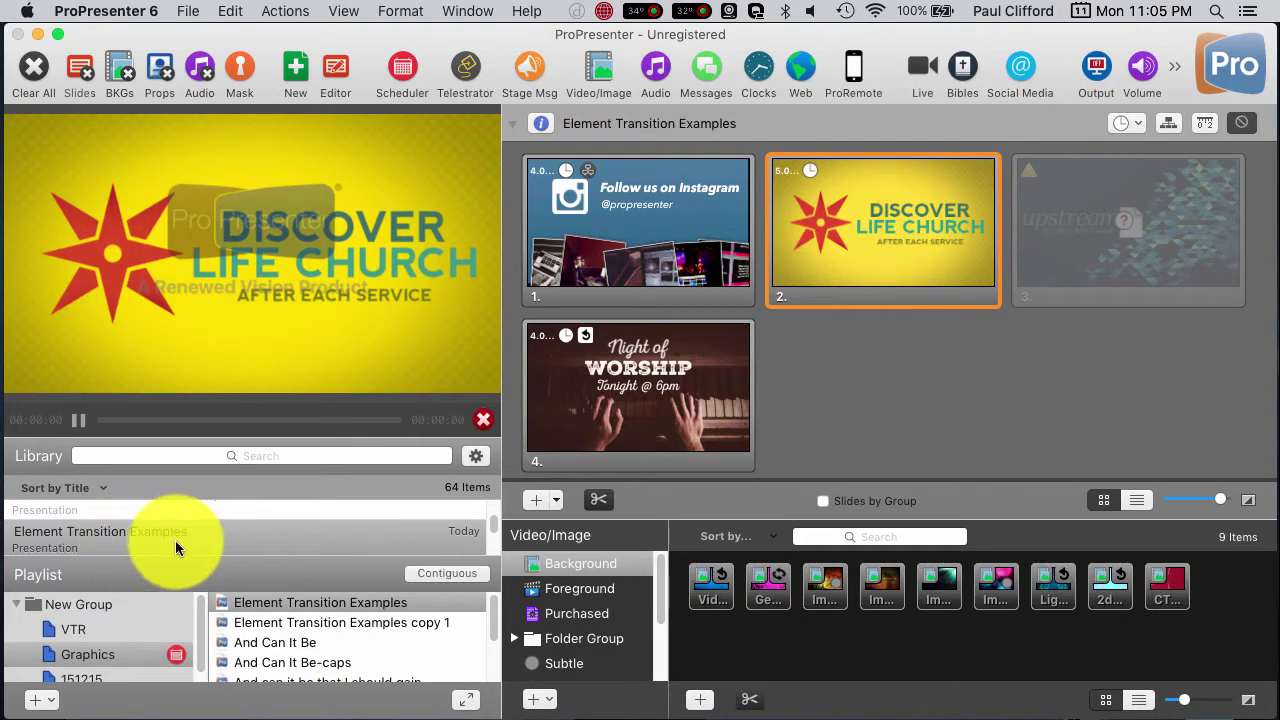
pyautogui.click(323, 628)
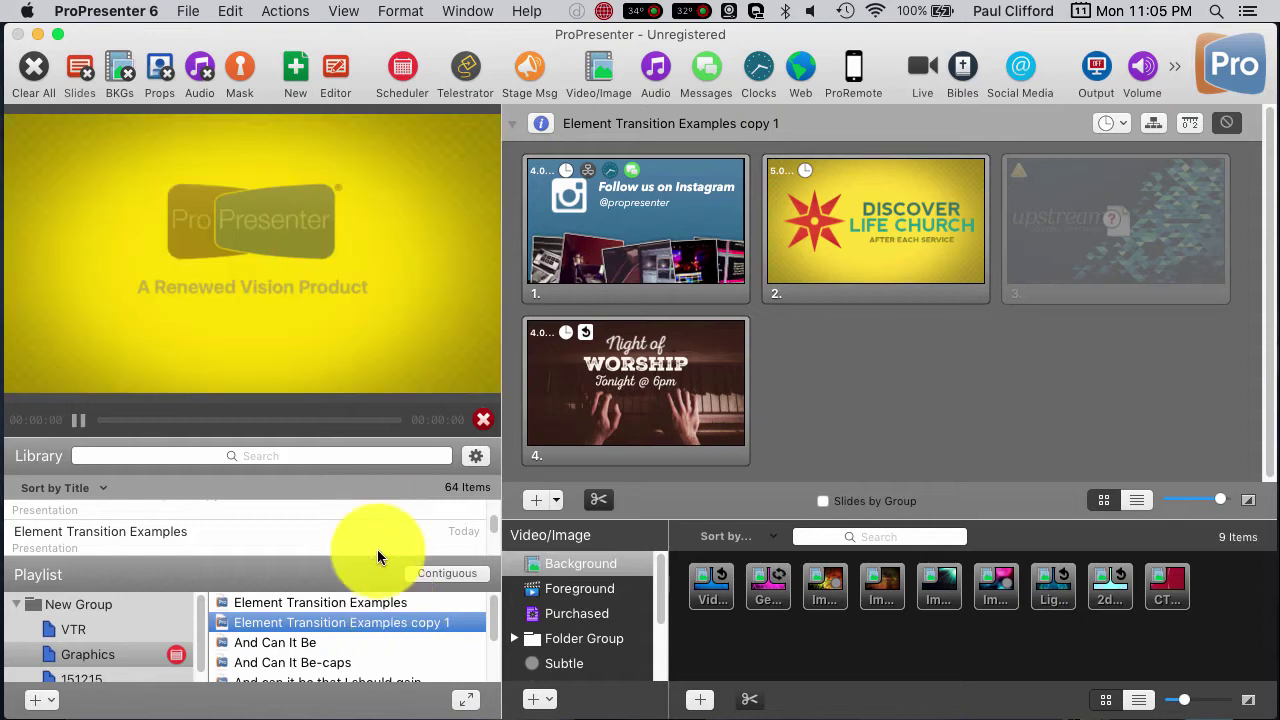
# Open the Scheduler, delete its existing Graphics event, and reposition the Scheduler window over the slides.
pyautogui.click(403, 66)
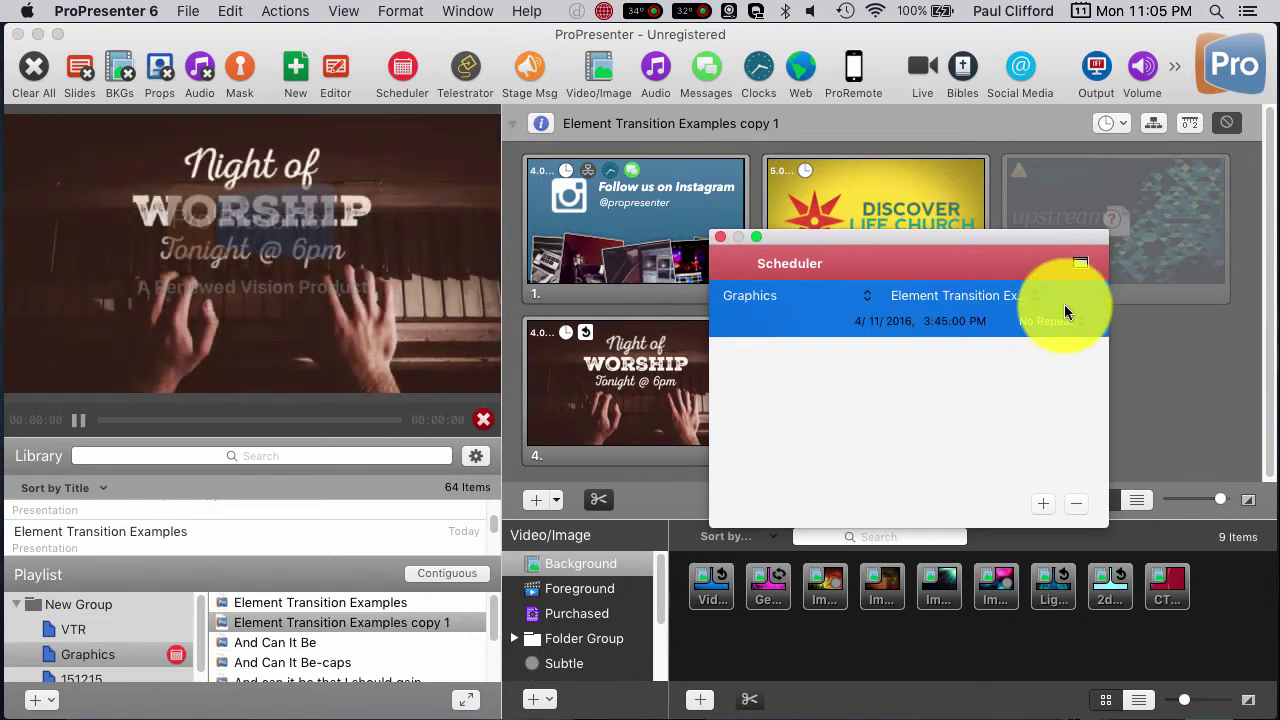
pyautogui.press('BackSpace')
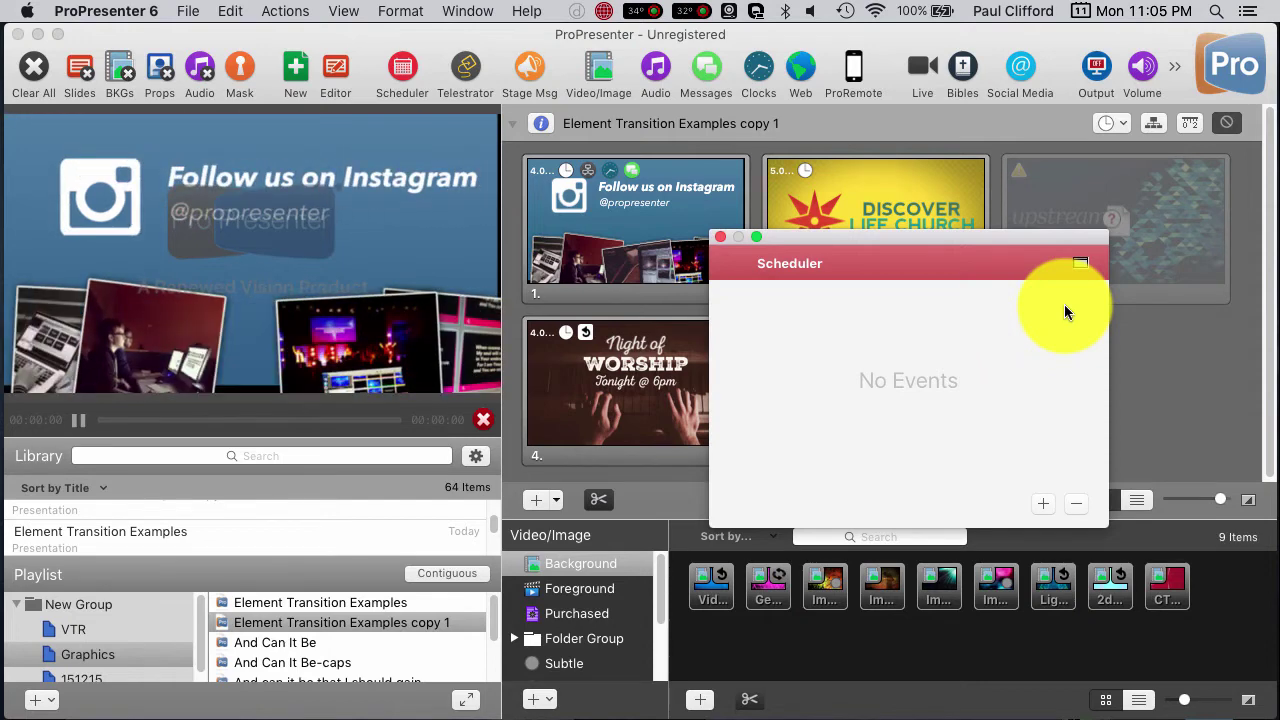
pyautogui.click(934, 233)
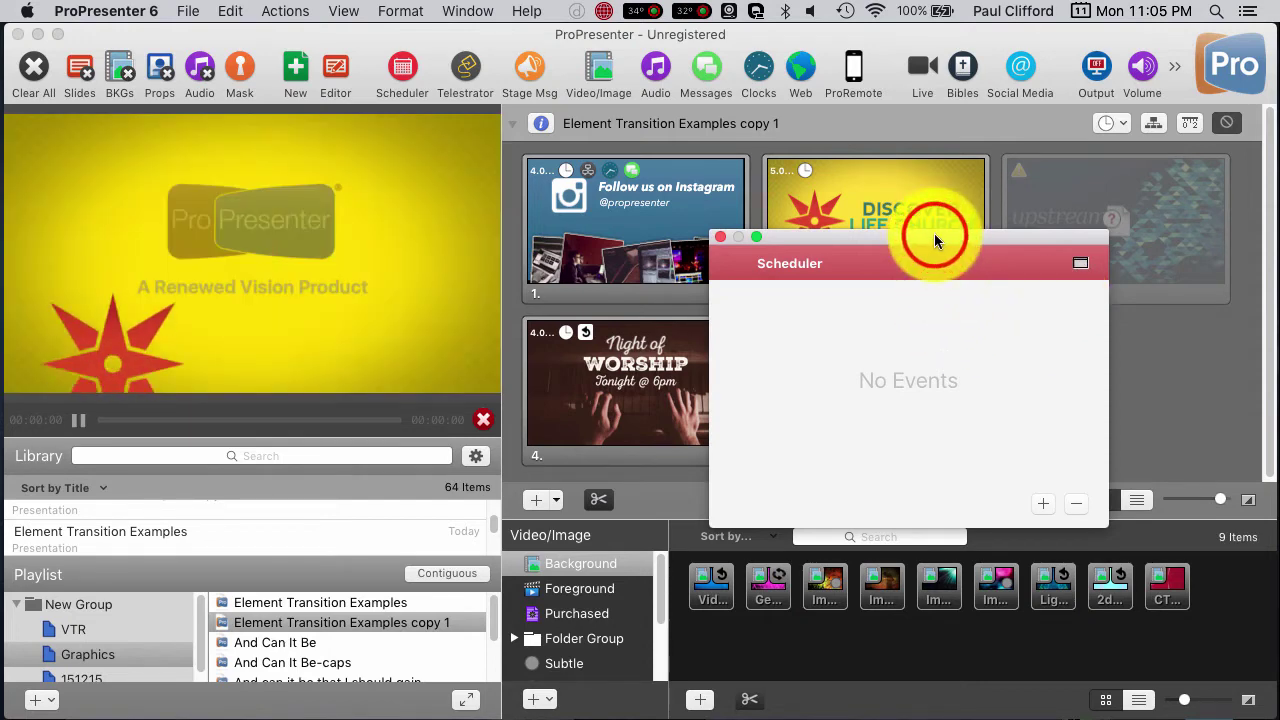
pyautogui.moveTo(934, 233); pyautogui.dragTo(889, 165)
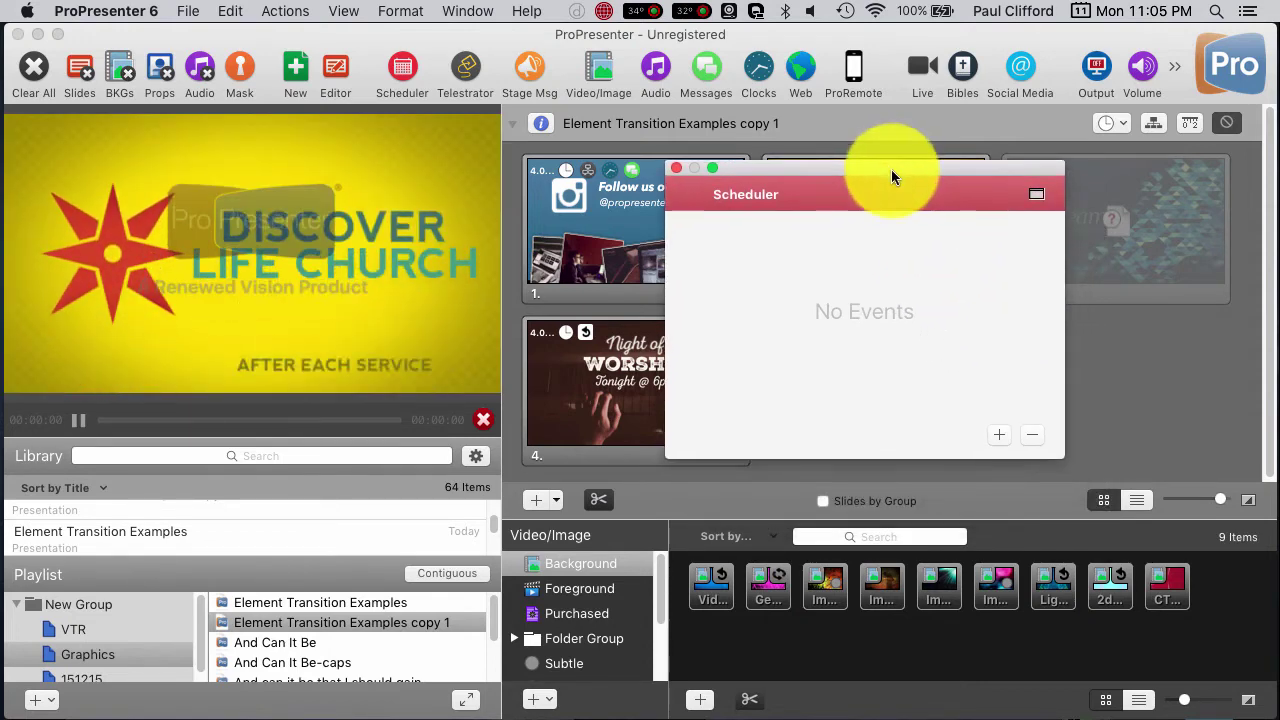
# Add a scheduled event for the Graphics playlist that runs the Element Transition Examples copy 1 document.
pyautogui.click(999, 437)
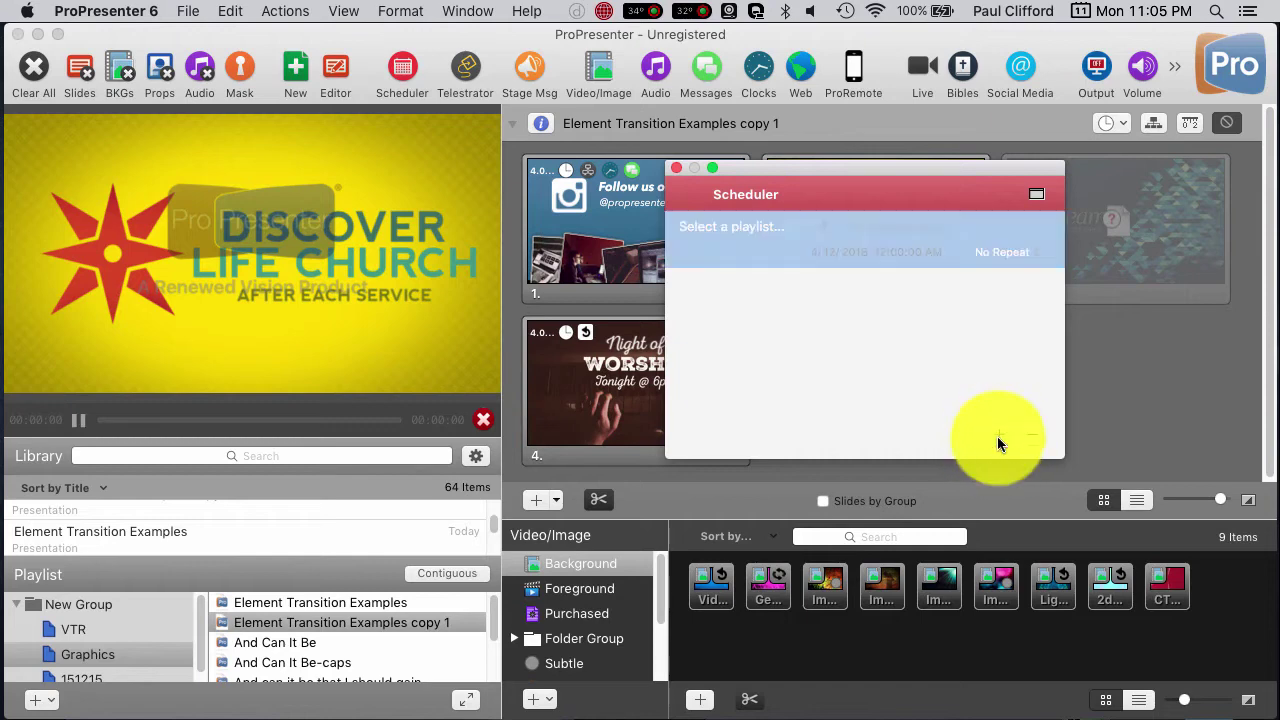
pyautogui.click(772, 226)
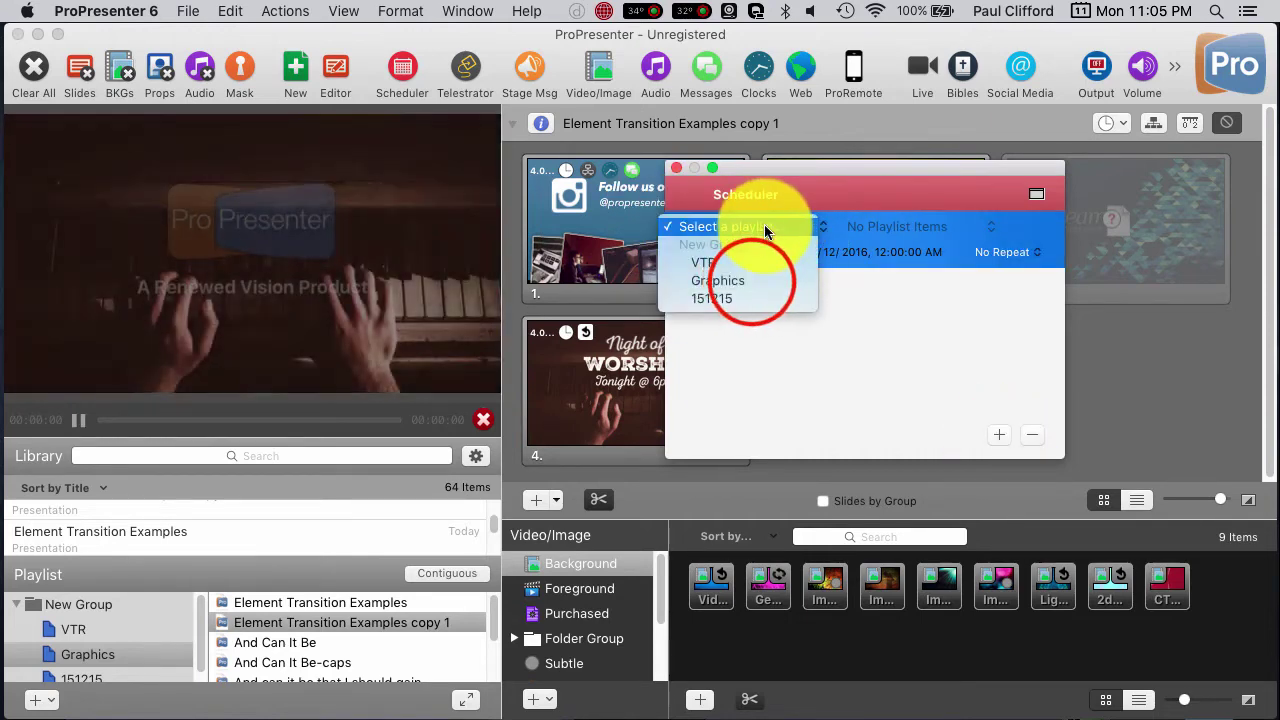
pyautogui.click(751, 281)
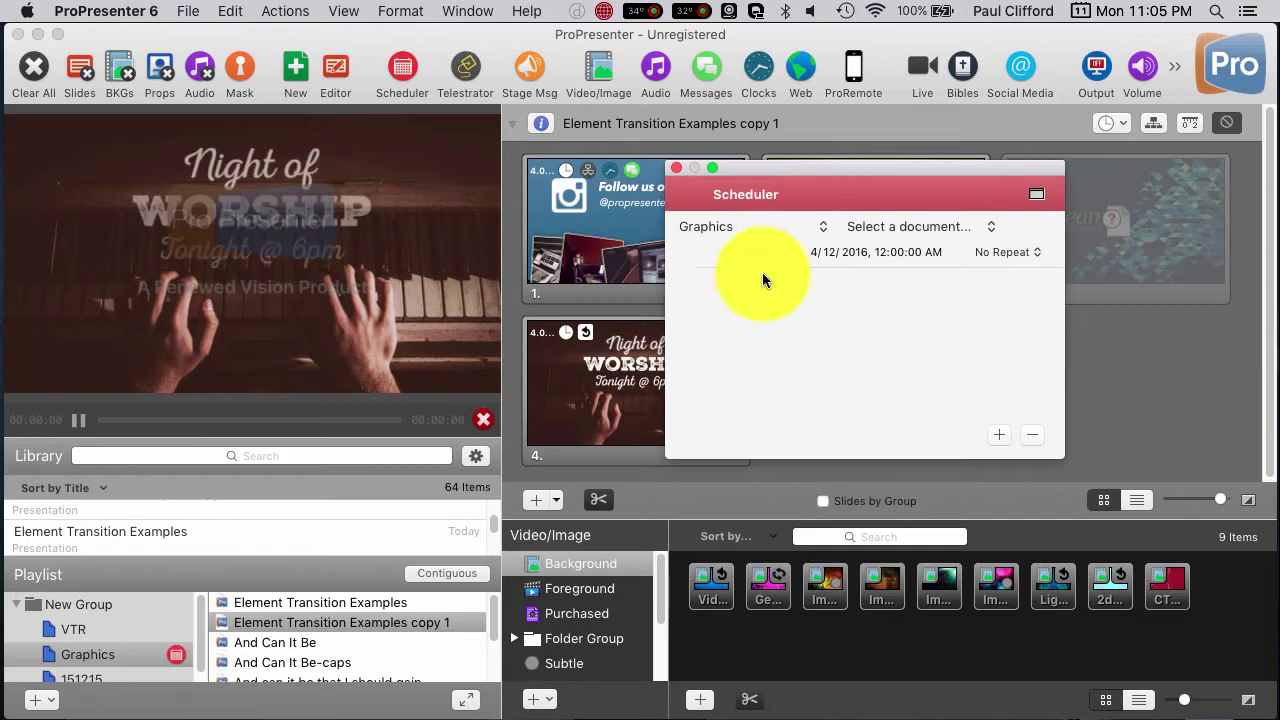
pyautogui.click(858, 228)
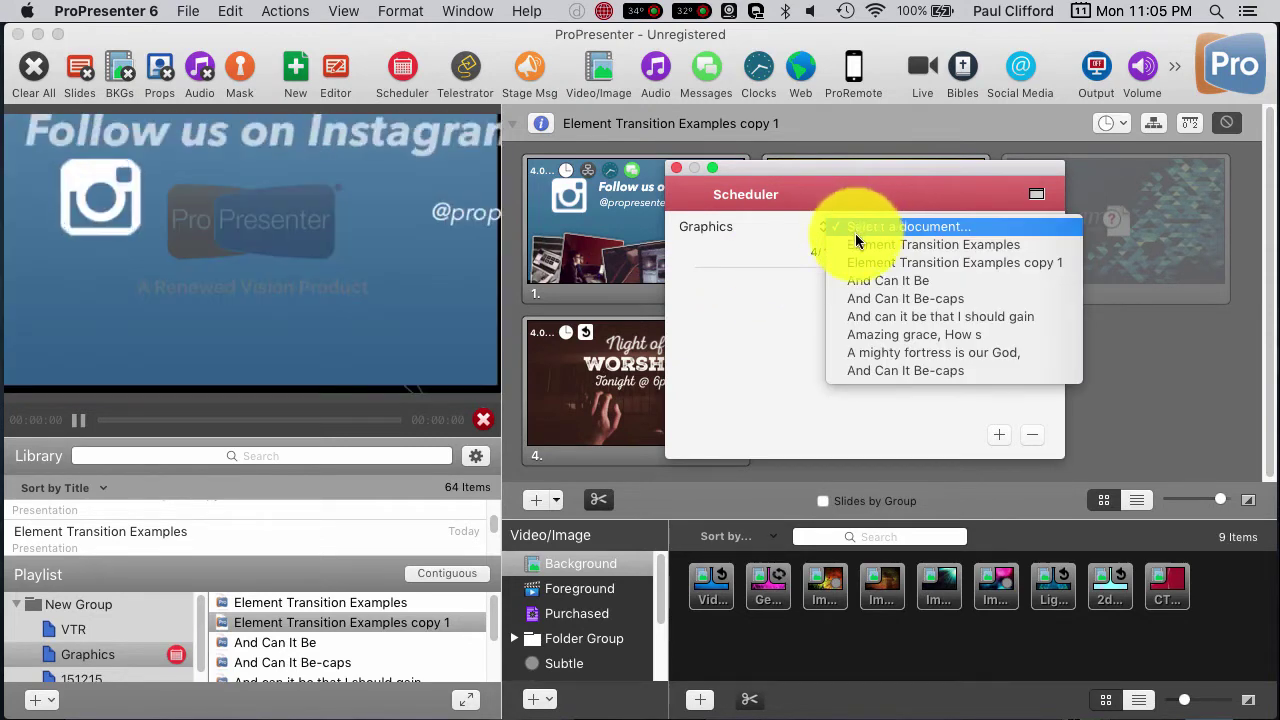
pyautogui.click(858, 263)
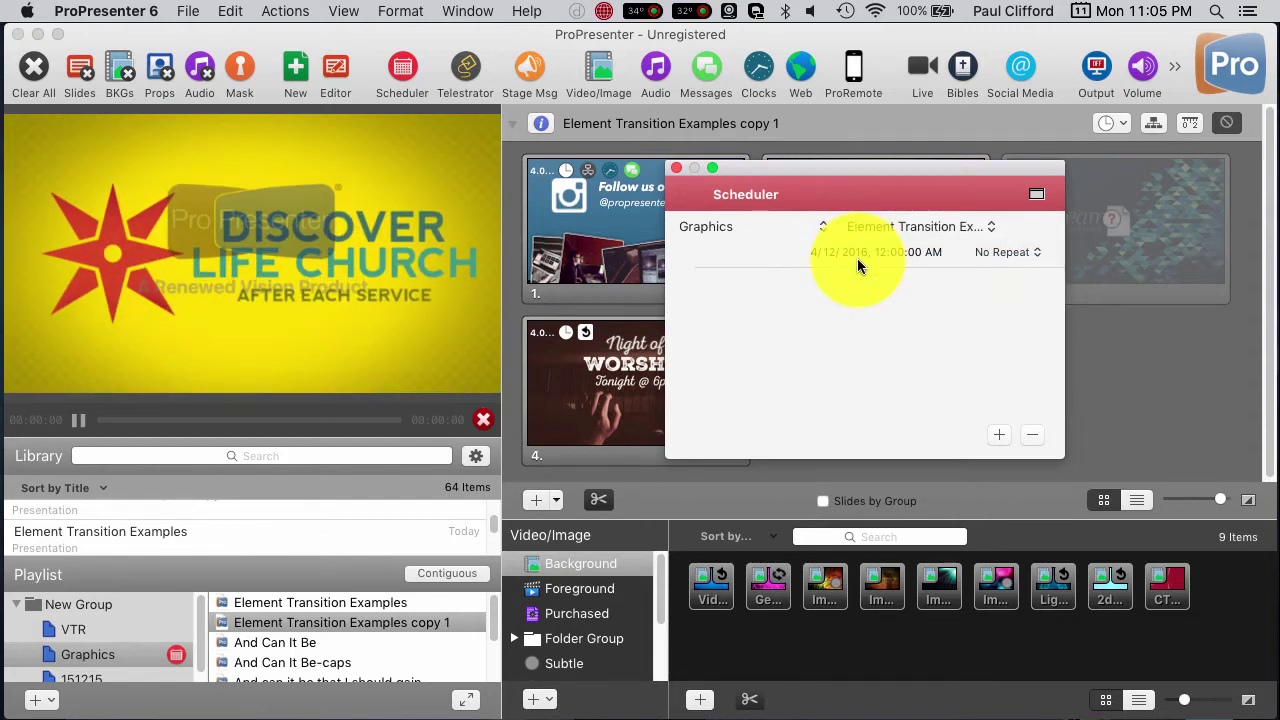
# Set the start time of the scheduled Graphics event to 11:07:00 PM.
pyautogui.click(892, 254)
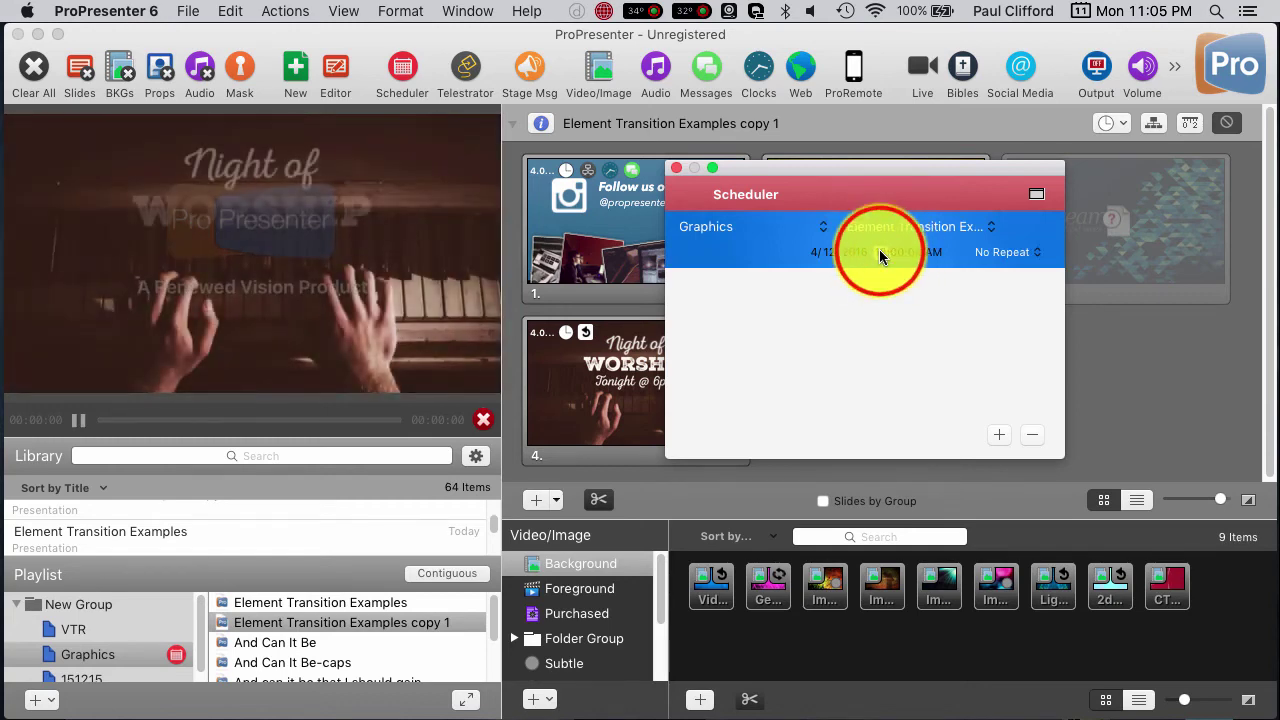
pyautogui.click(879, 252)
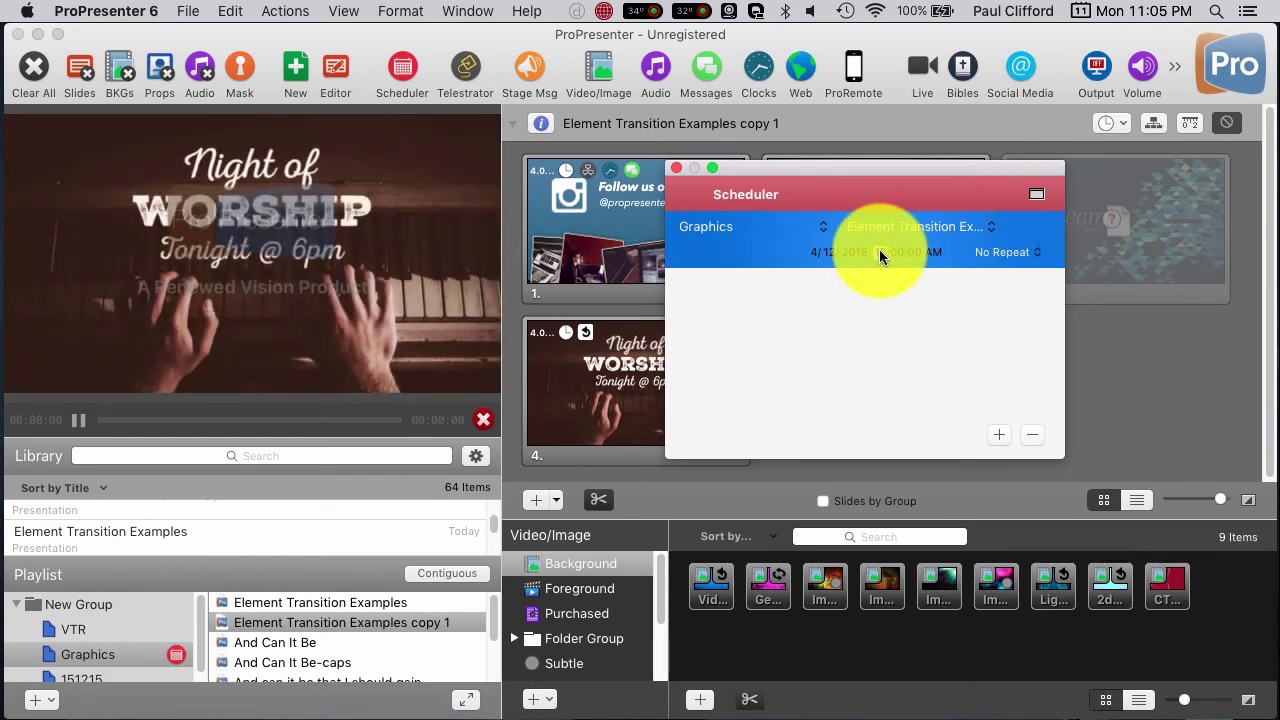
pyautogui.click(891, 251)
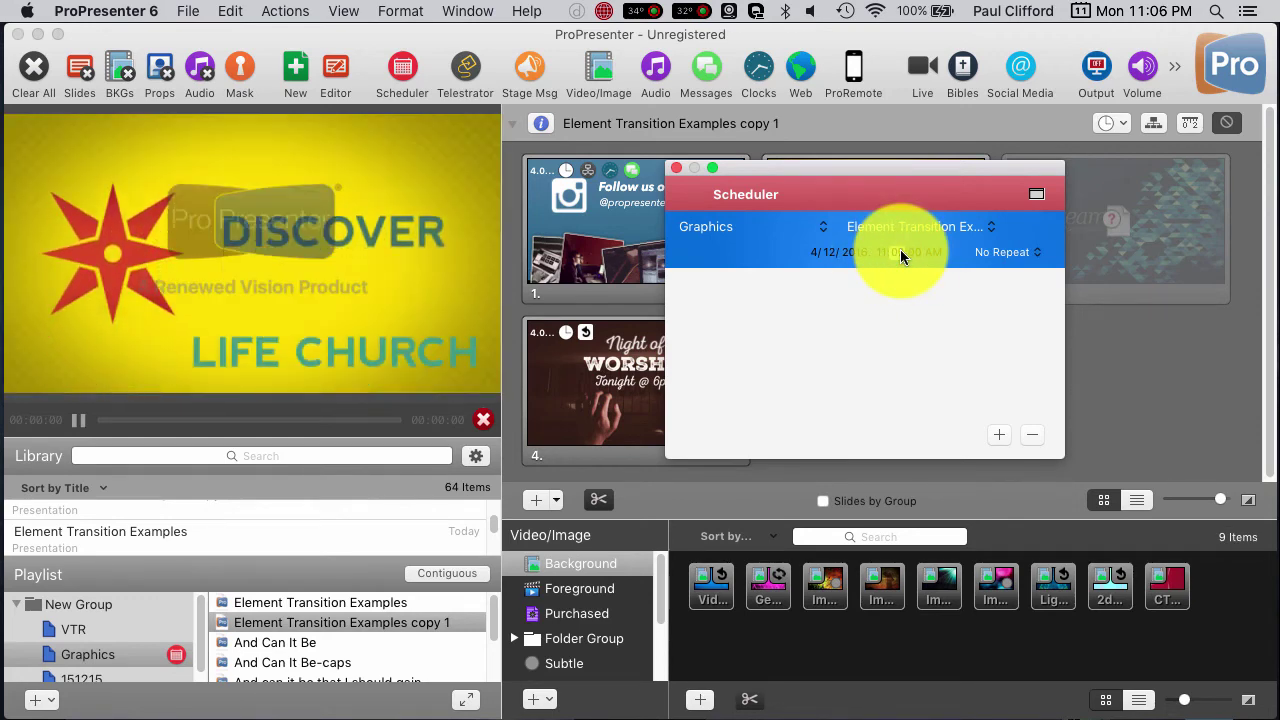
pyautogui.click(936, 260)
pyautogui.write('7')
pyautogui.click(935, 258)
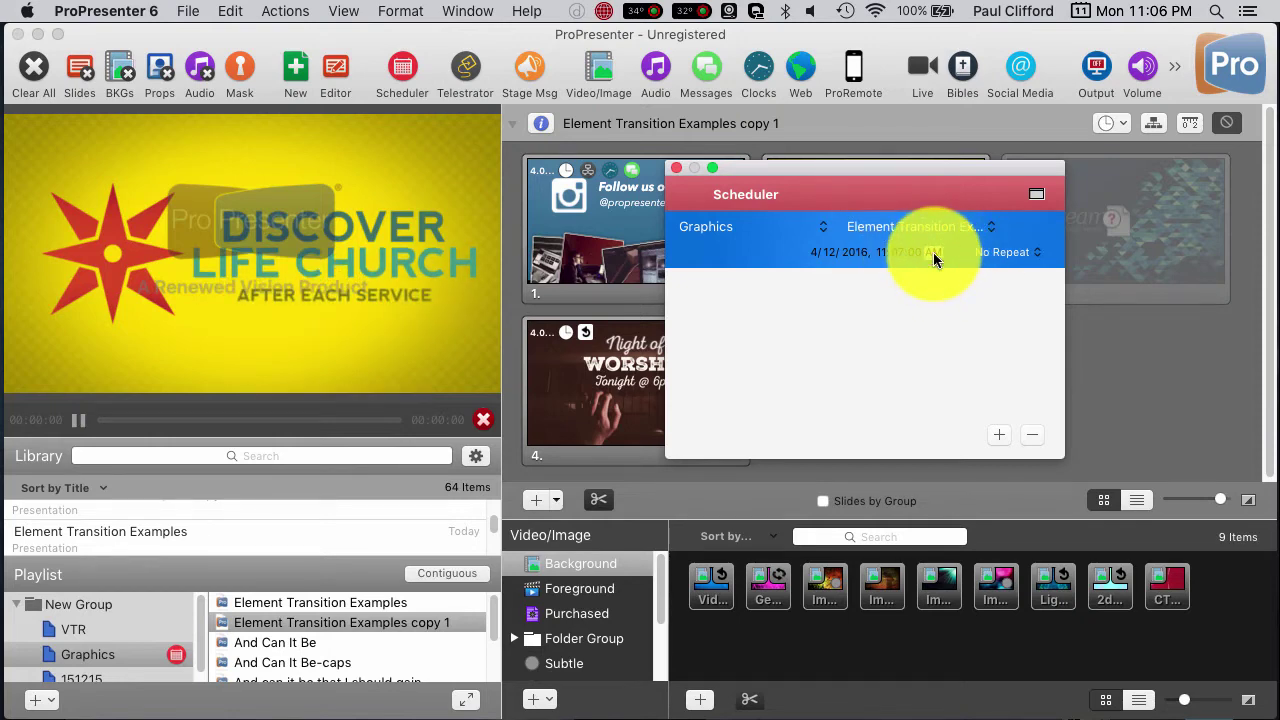
pyautogui.write('p')
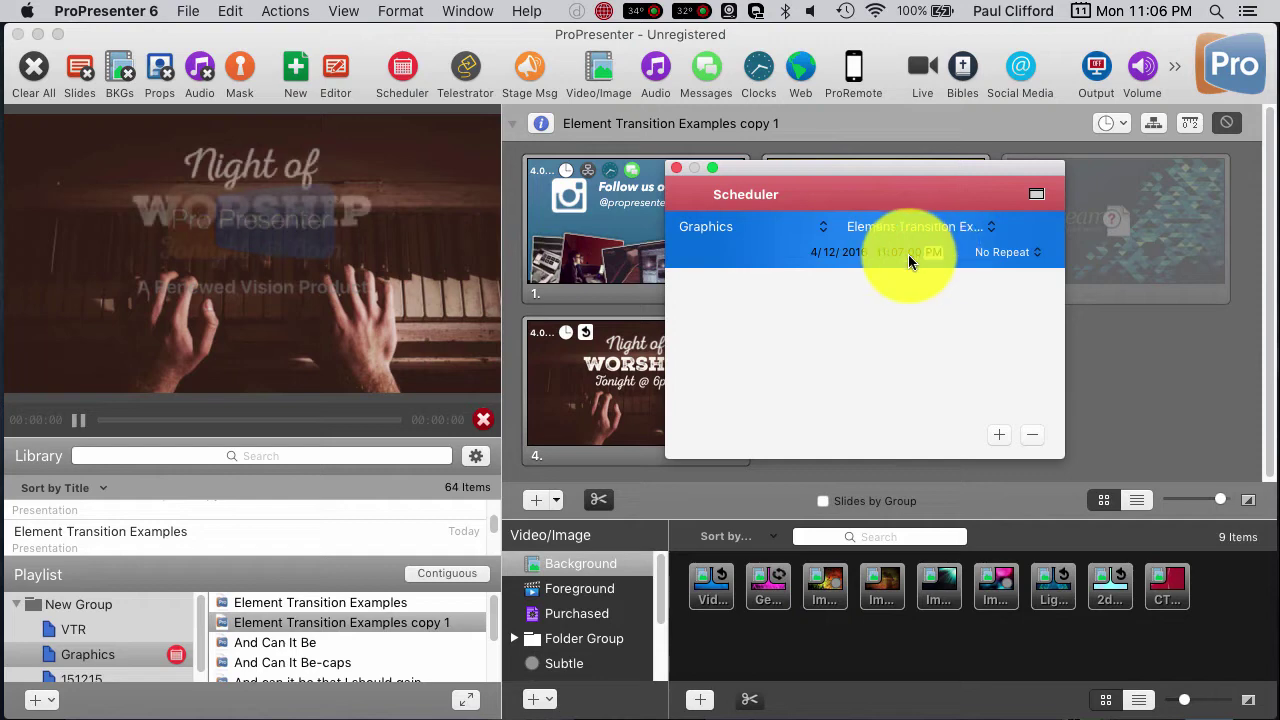
pyautogui.click(948, 350)
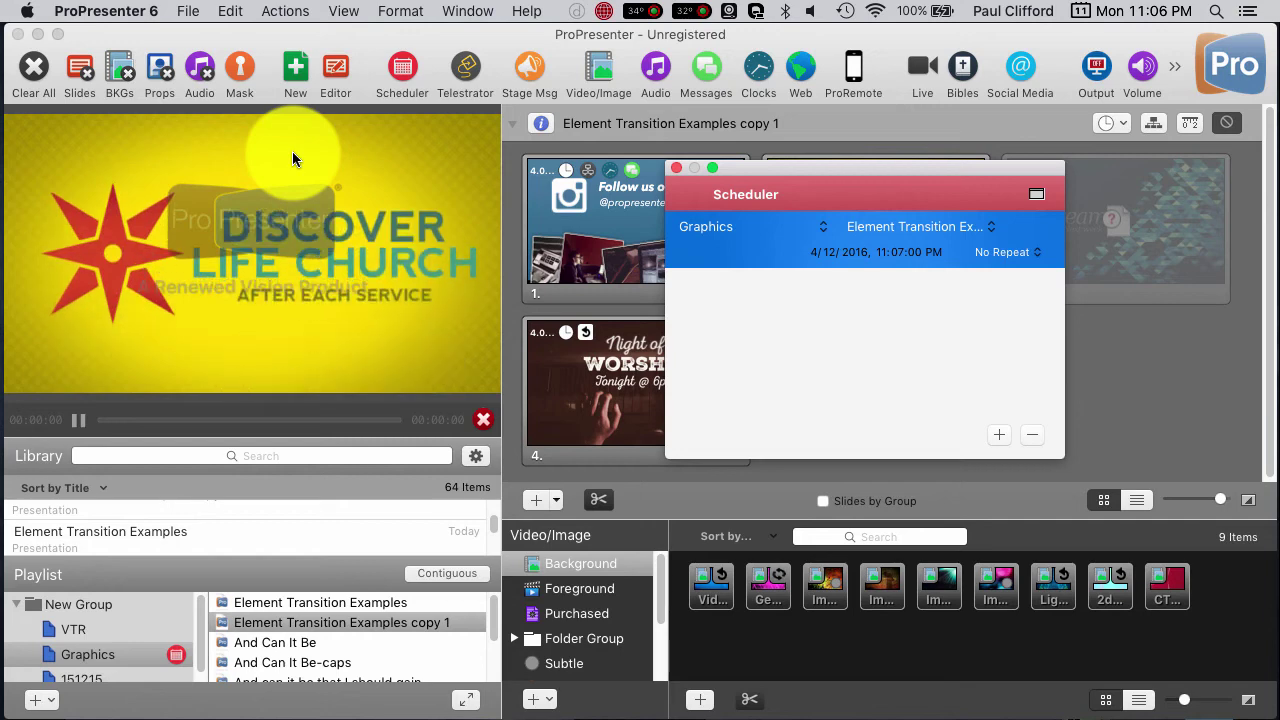
# Close the Scheduler and start the announcement loop manually from the Follow us on Instagram slide.
pyautogui.click(680, 168)
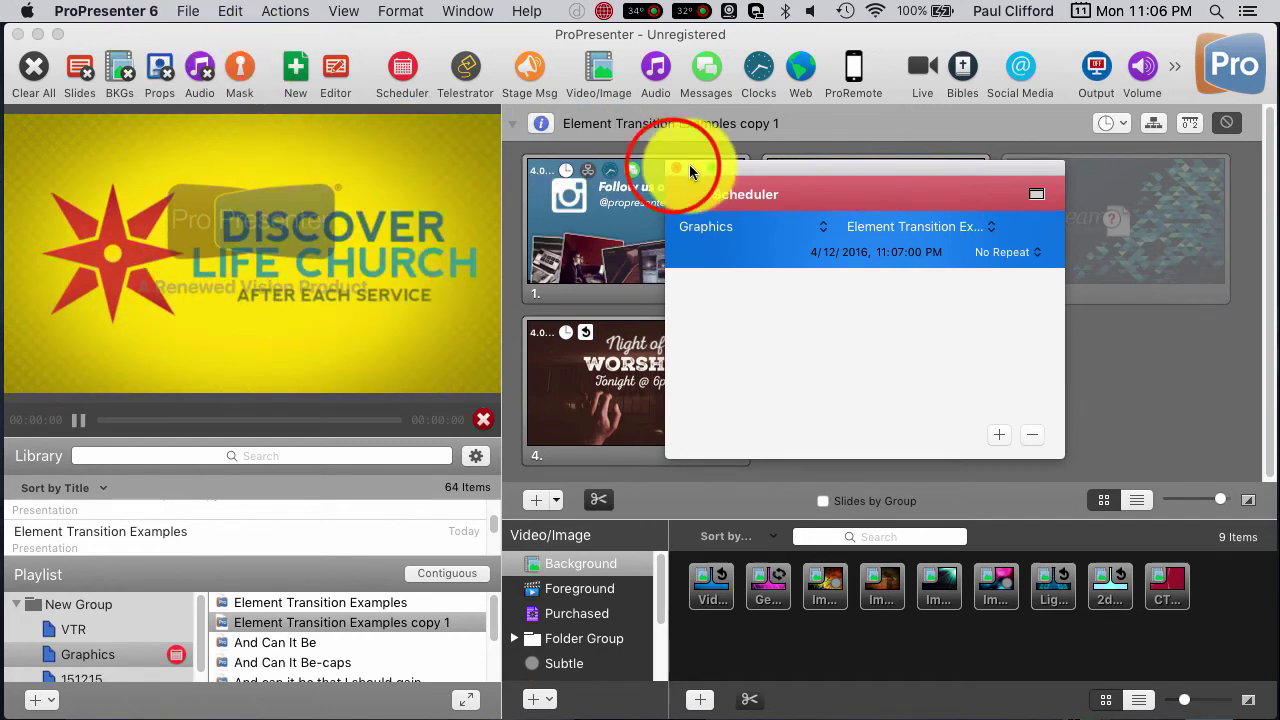
pyautogui.click(672, 170)
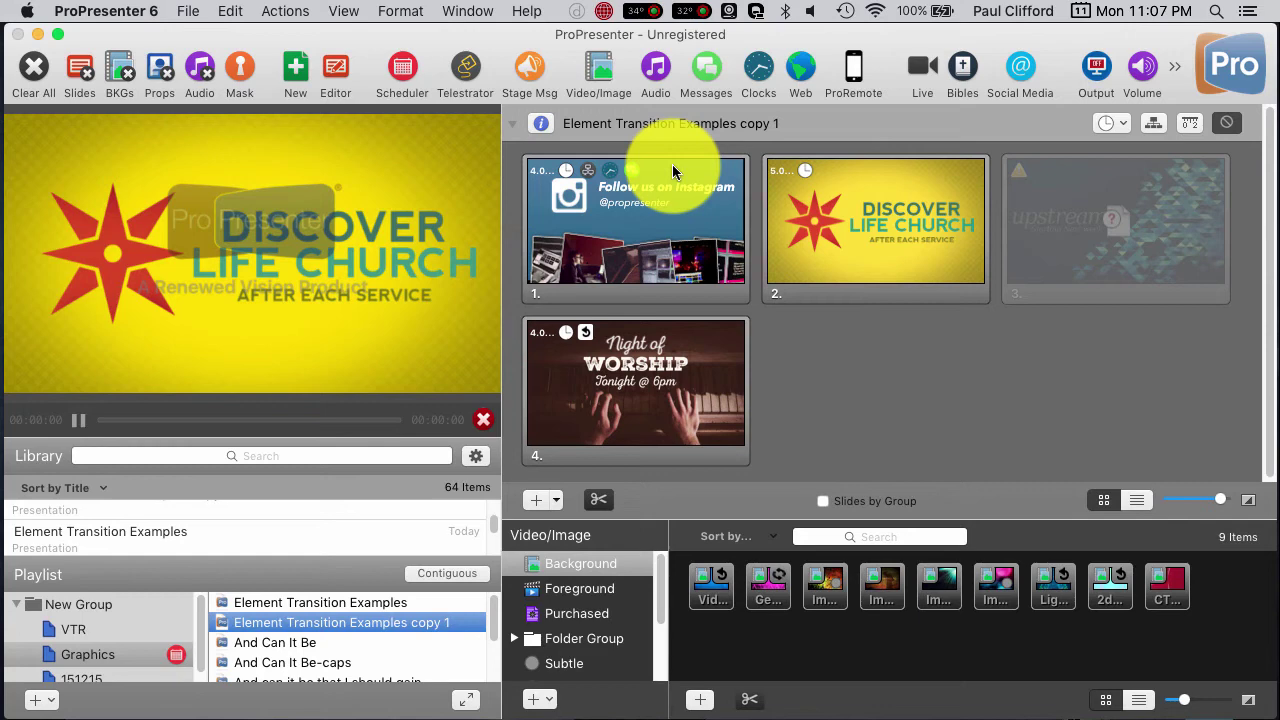
pyautogui.click(588, 200)
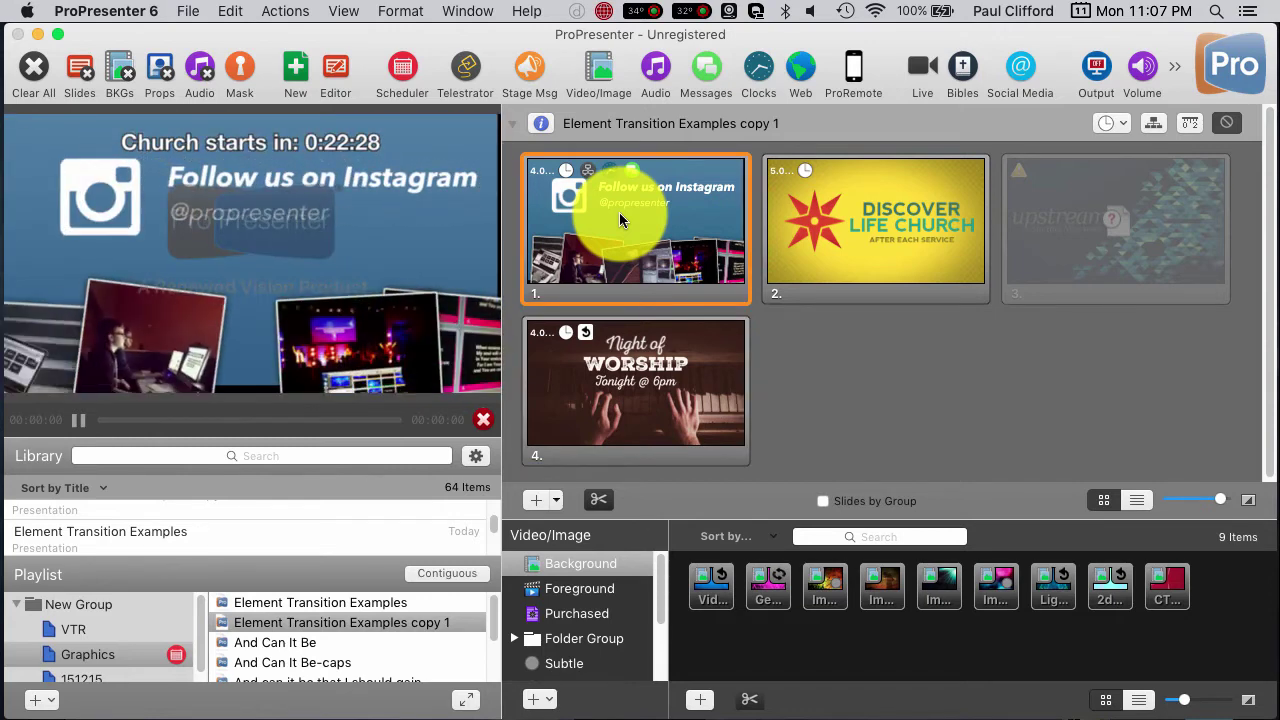
# Reopen the Scheduler and check the scheduled Graphics event's document and date, selecting the day for inspection.
pyautogui.click(403, 67)
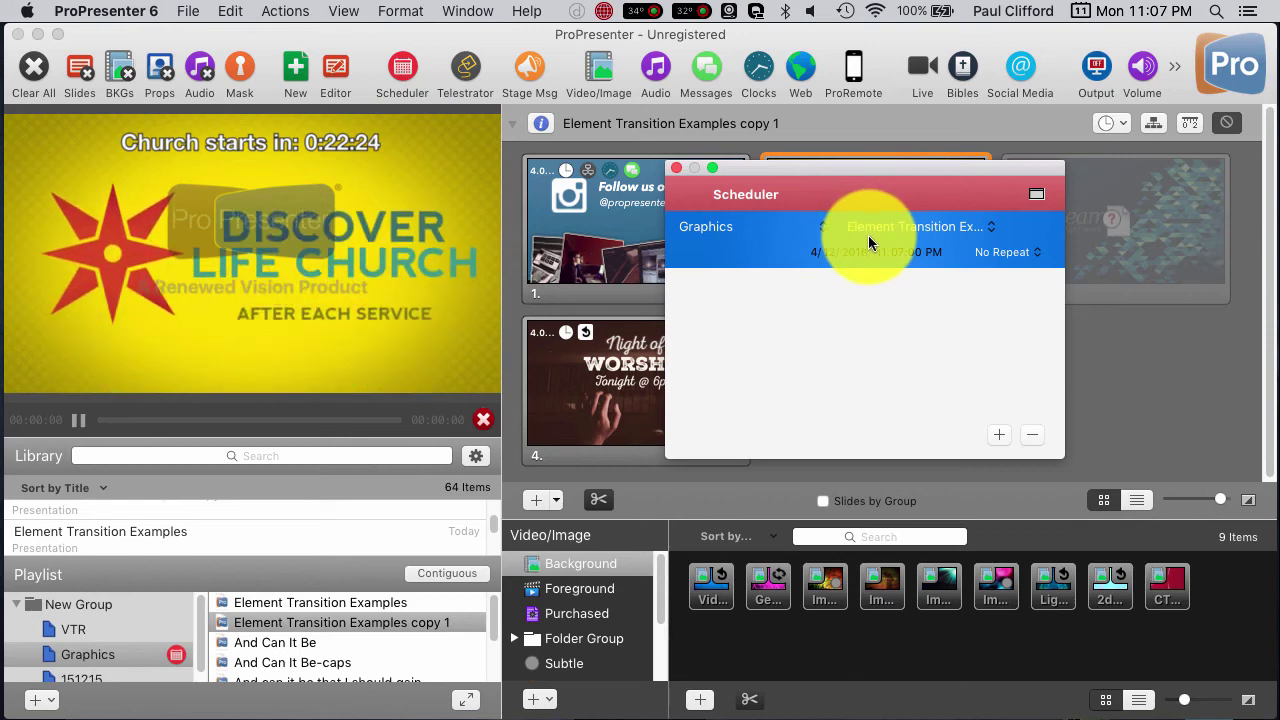
pyautogui.click(990, 230)
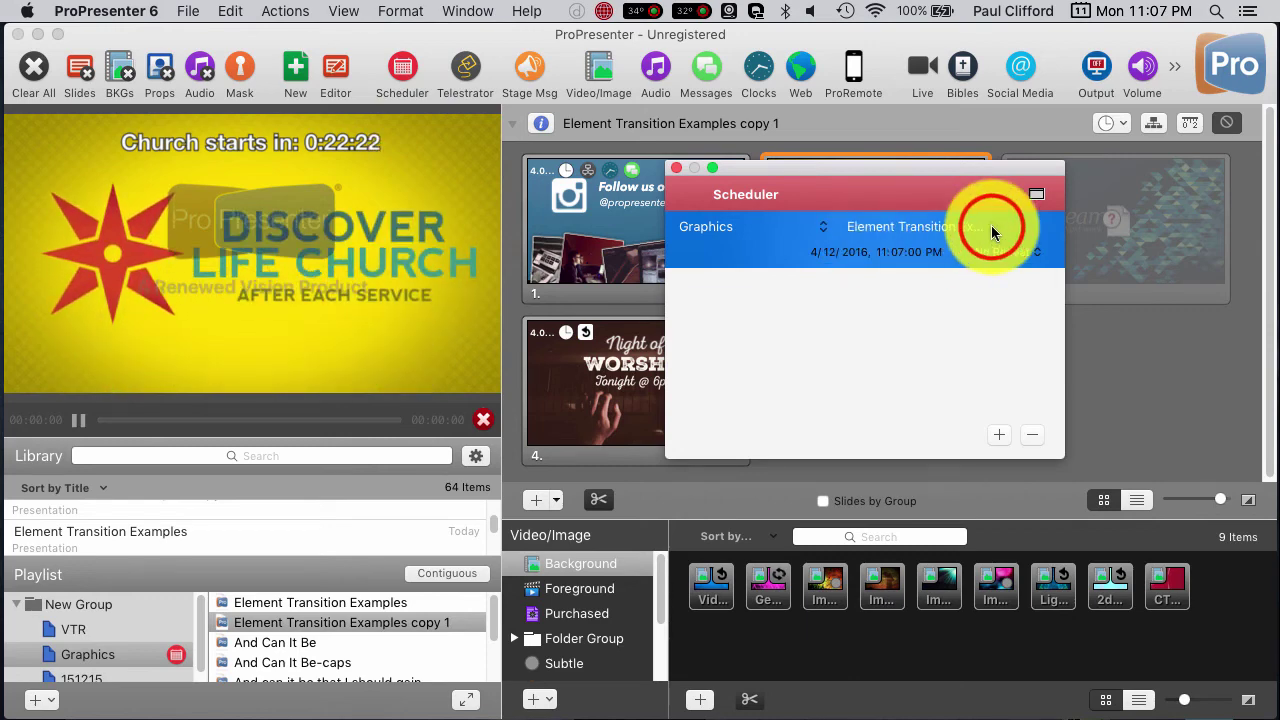
pyautogui.click(920, 372)
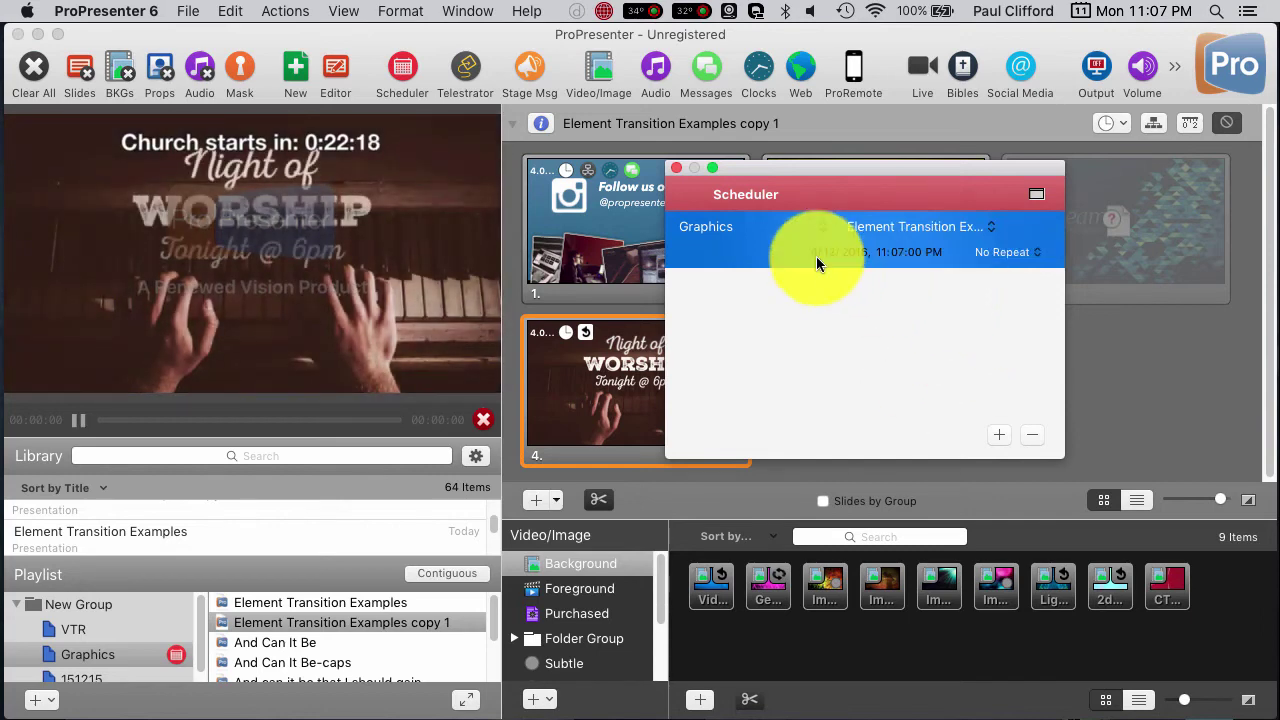
pyautogui.click(819, 252)
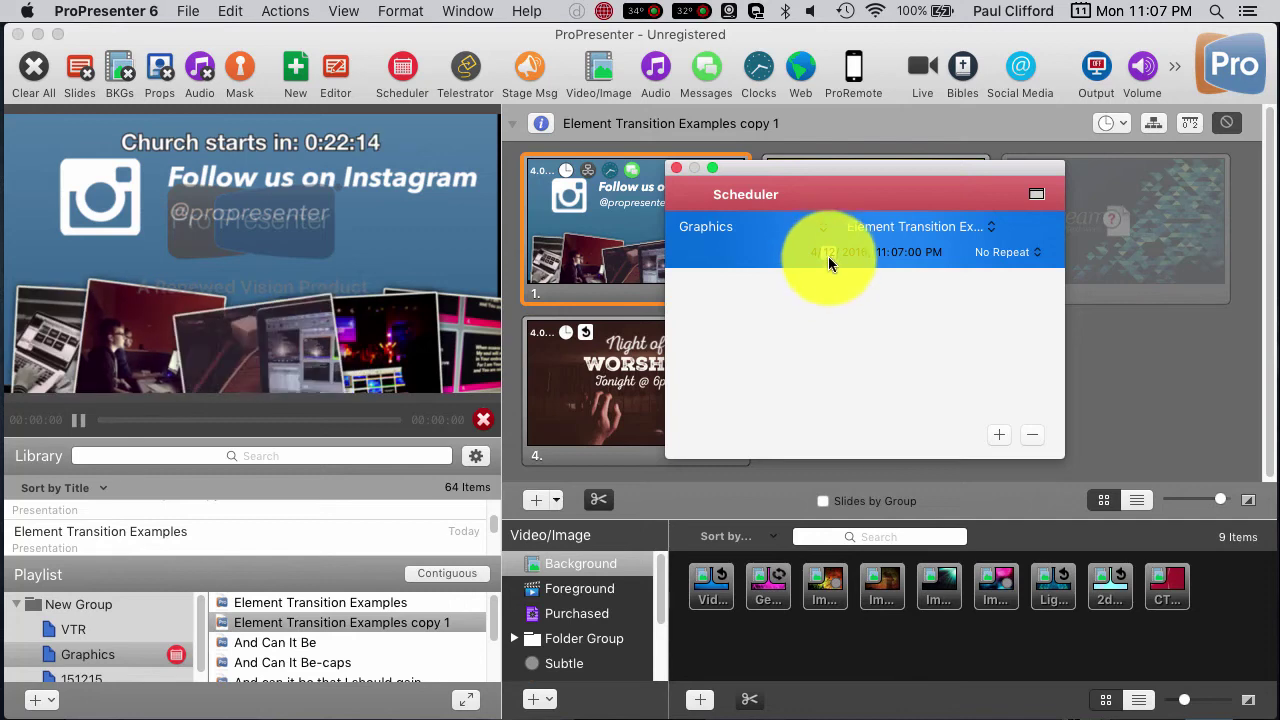
pyautogui.click(685, 165)
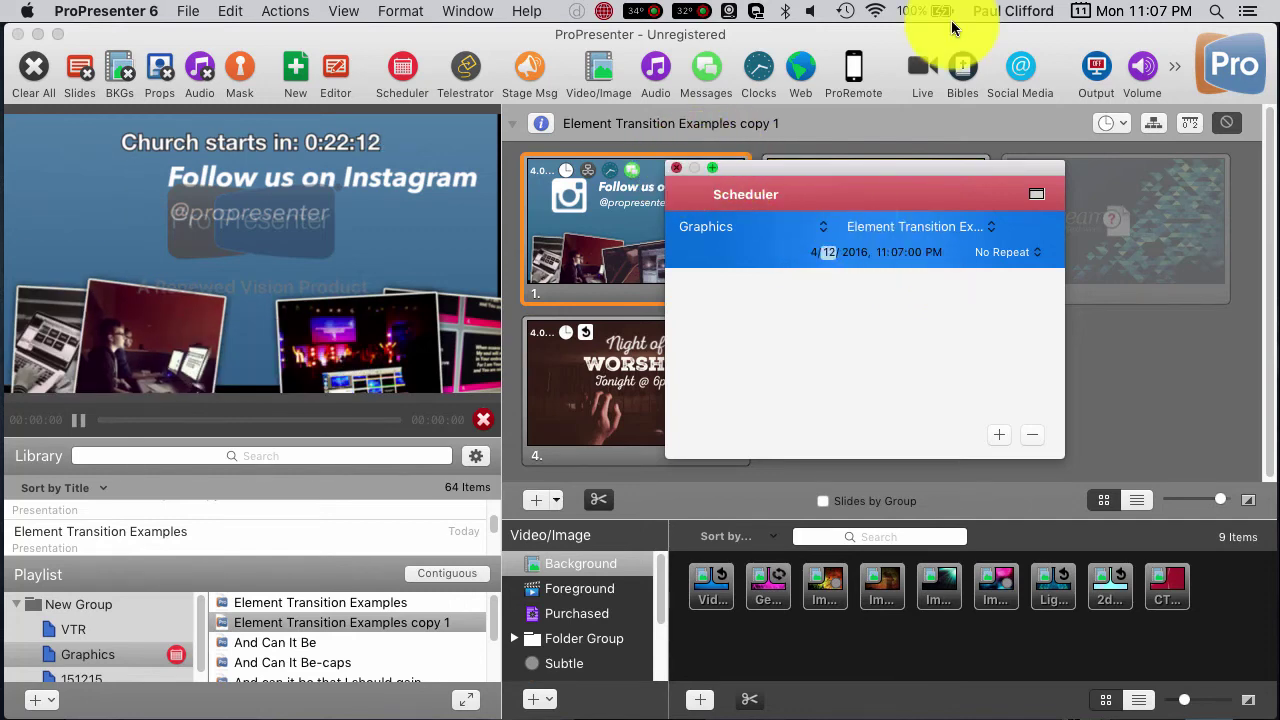